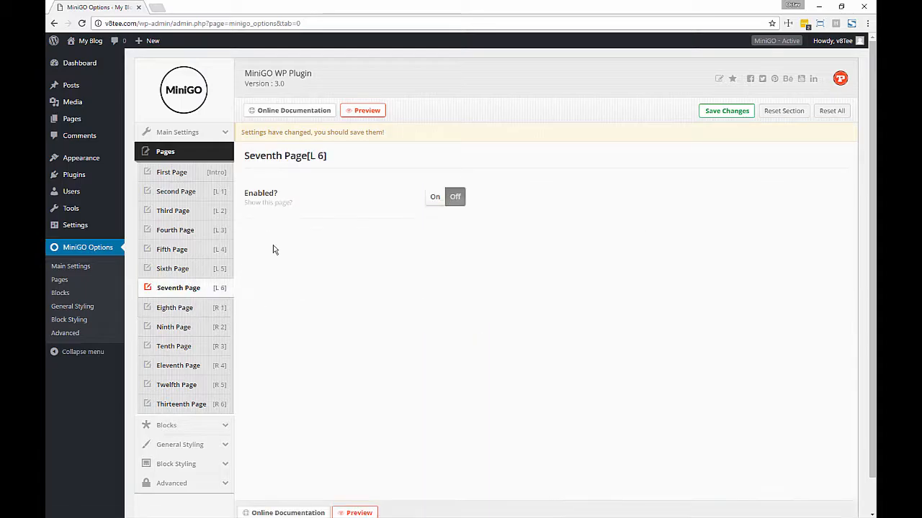
# - Disable the Sixth, Fifth, Fourth, Third and Second pages of the site
pyautogui.click(217, 269)
pyautogui.click(456, 197)
pyautogui.click(219, 251)
pyautogui.click(456, 197)
pyautogui.click(220, 233)
pyautogui.click(455, 196)
pyautogui.click(219, 212)
pyautogui.click(456, 197)
pyautogui.click(219, 192)
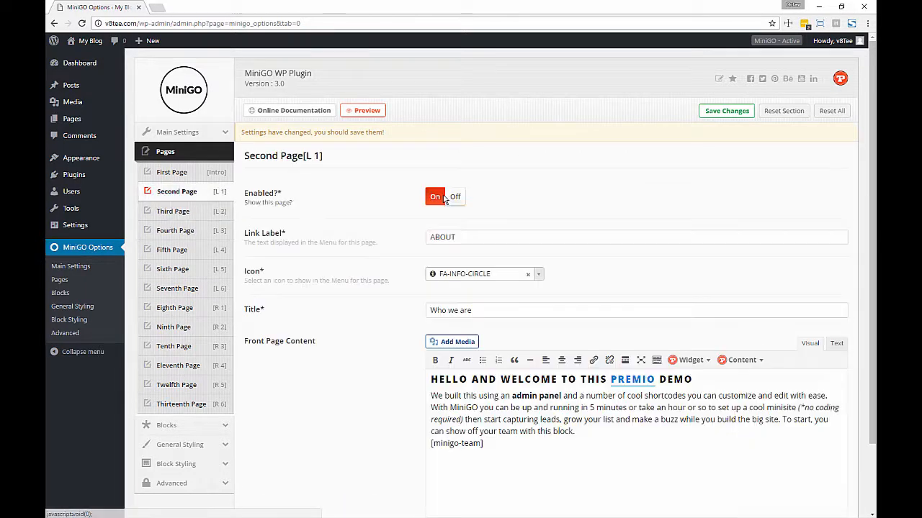
pyautogui.click(456, 198)
# - Open the First Page settings, save the changes and preview the site
pyautogui.click(219, 173)
pyautogui.click(726, 110)
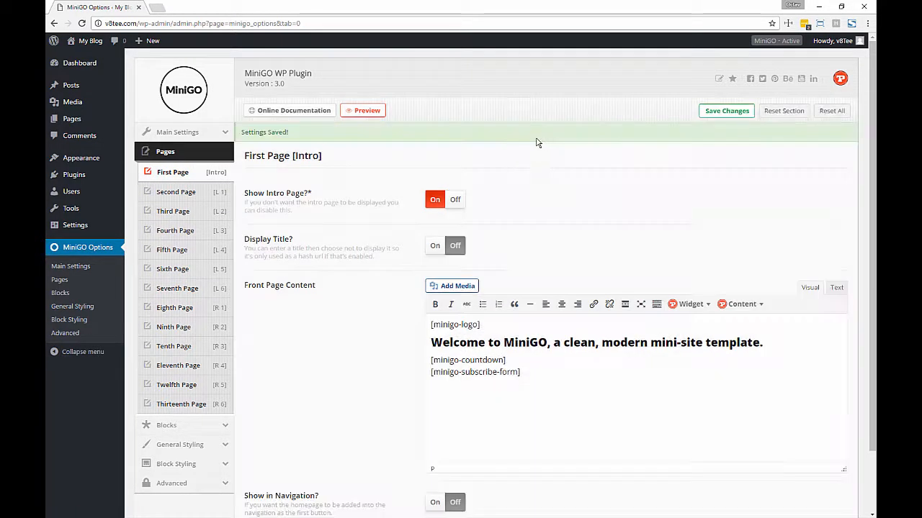
pyautogui.click(362, 110)
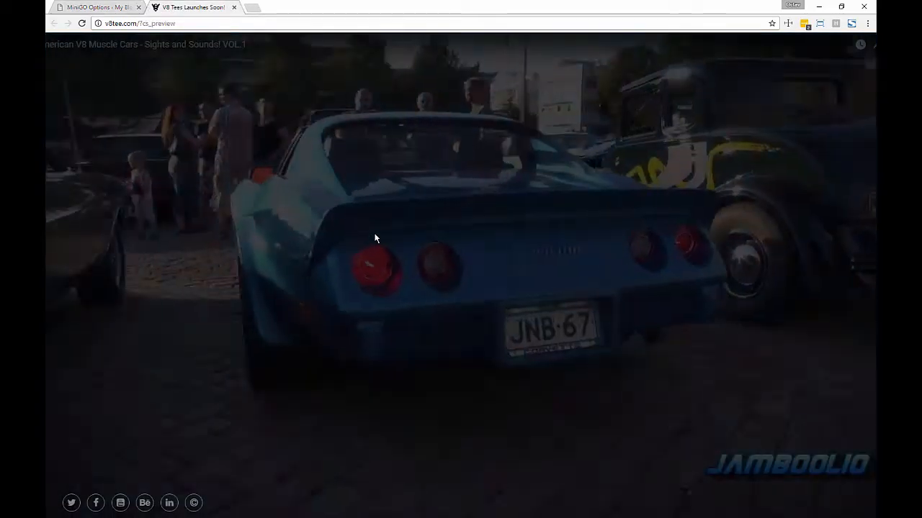
# - Replace the First Page content with "We're launching an awesome line of unique, original V8 themed designs in February!" and make "February" bold
pyautogui.click(99, 7)
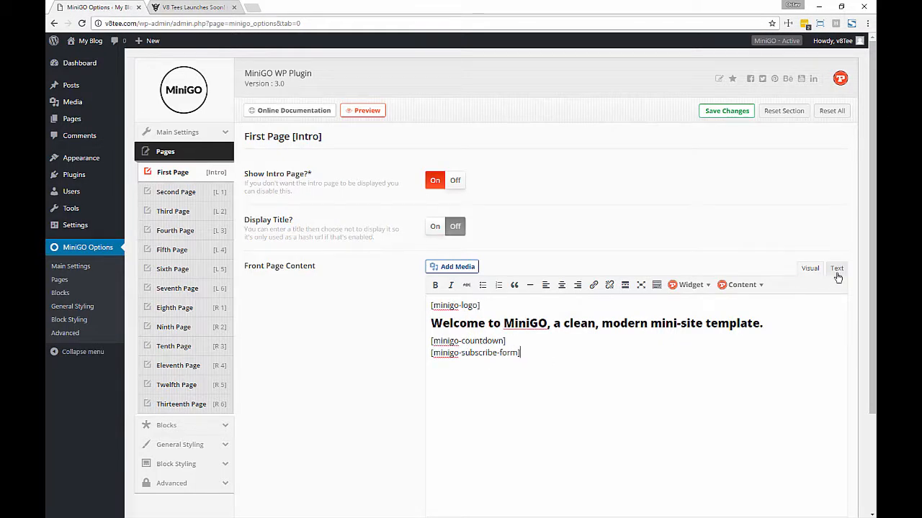
pyautogui.moveTo(527, 358); pyautogui.dragTo(382, 286)
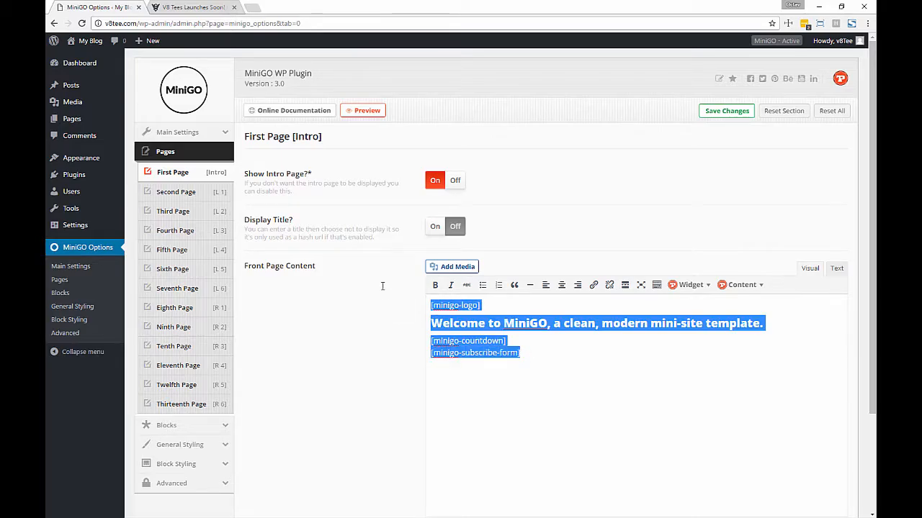
pyautogui.press('BackSpace')
pyautogui.write("We're lau")
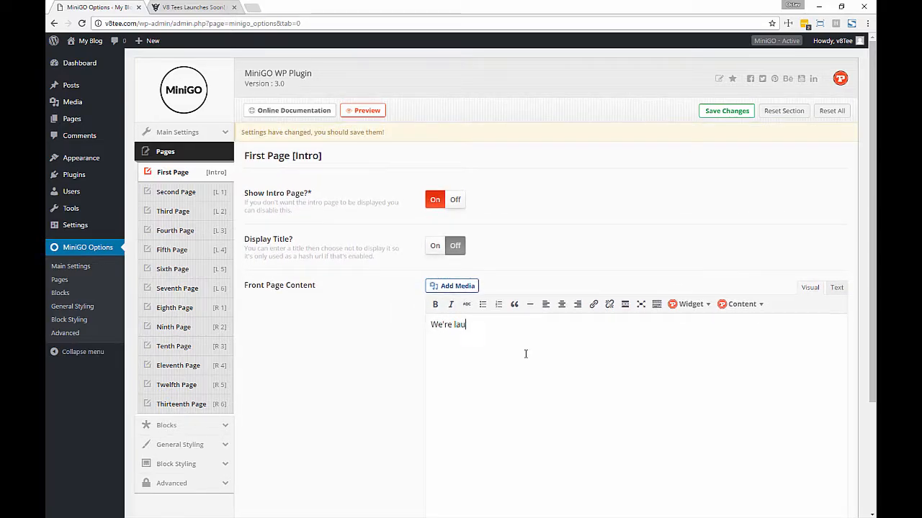
pyautogui.write('nching an awesome line of of unique, original V8 themed desig')
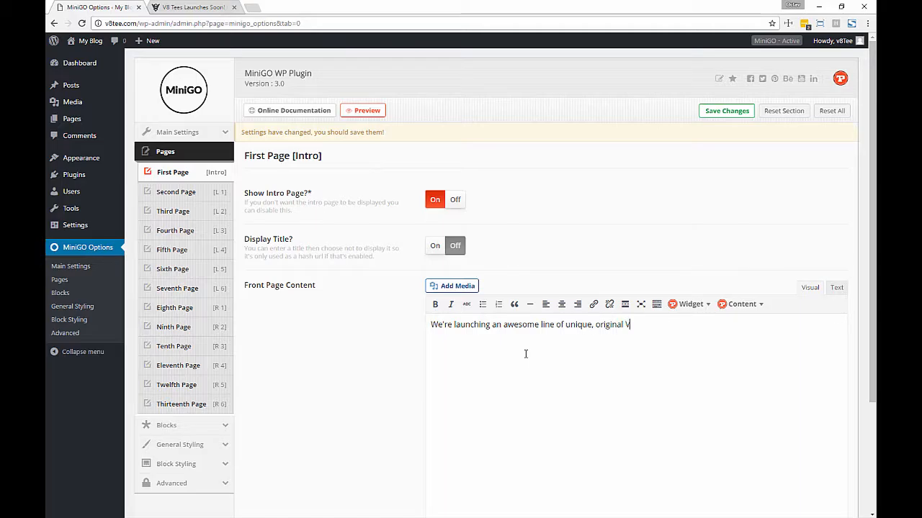
pyautogui.doubleClick(722, 324)
pyautogui.click(435, 305)
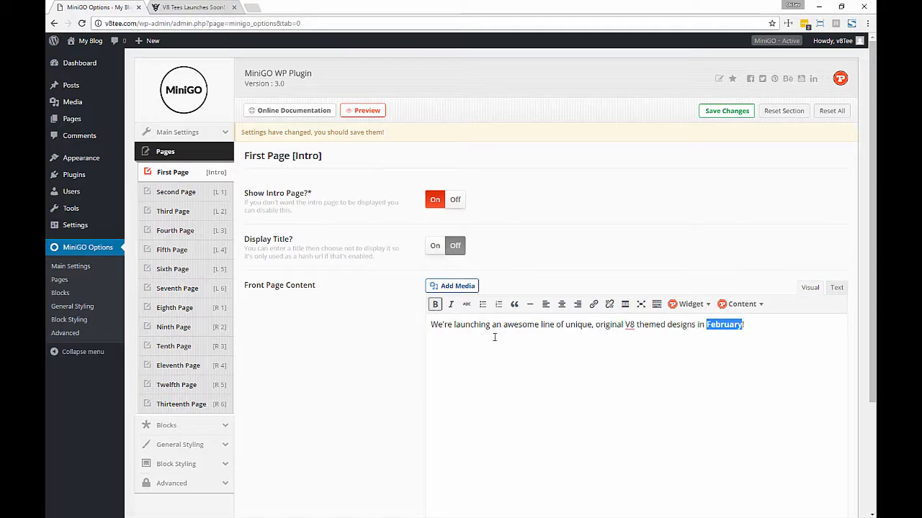
# - Add a second line reading "If you're a devout petrolhead, check out some of the designs and pre-order yours now!"
pyautogui.click(776, 330)
pyautogui.press('Return')
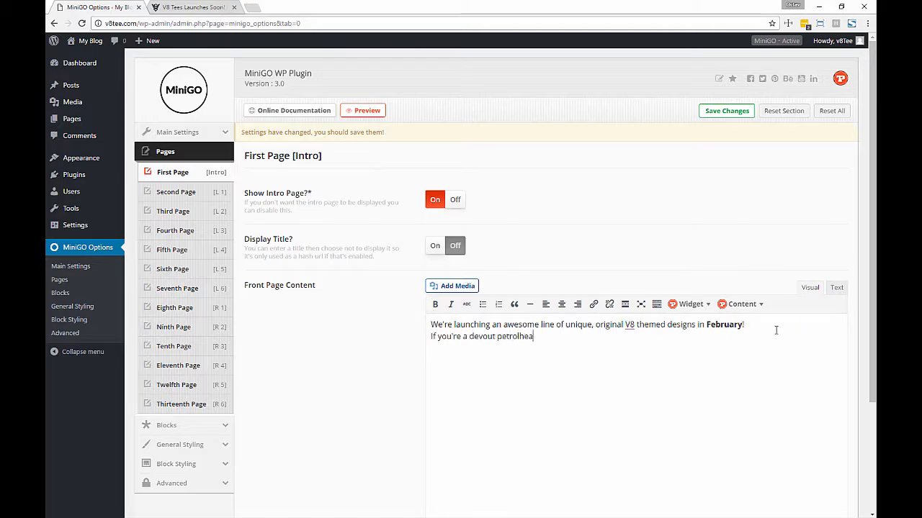
pyautogui.write('t some of the designs and pre-order yours now!')
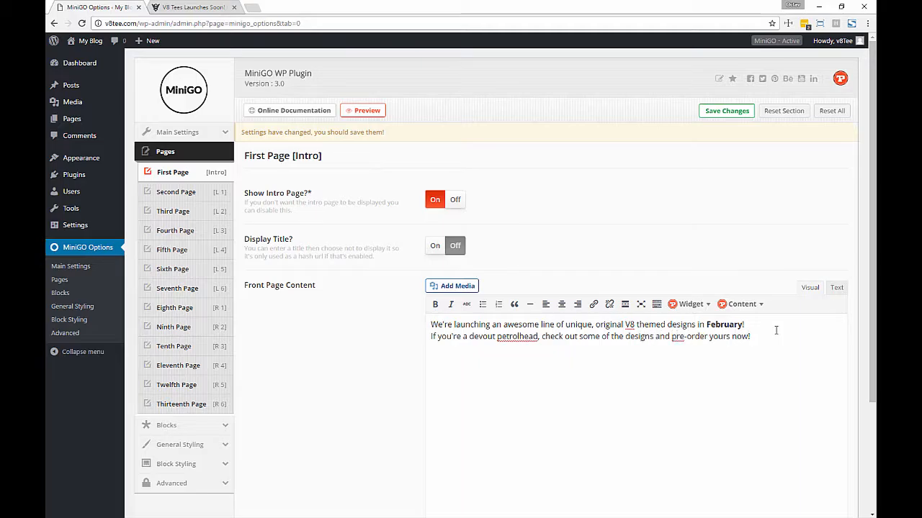
# - Save the First Page text and preview it on the site
pyautogui.click(726, 111)
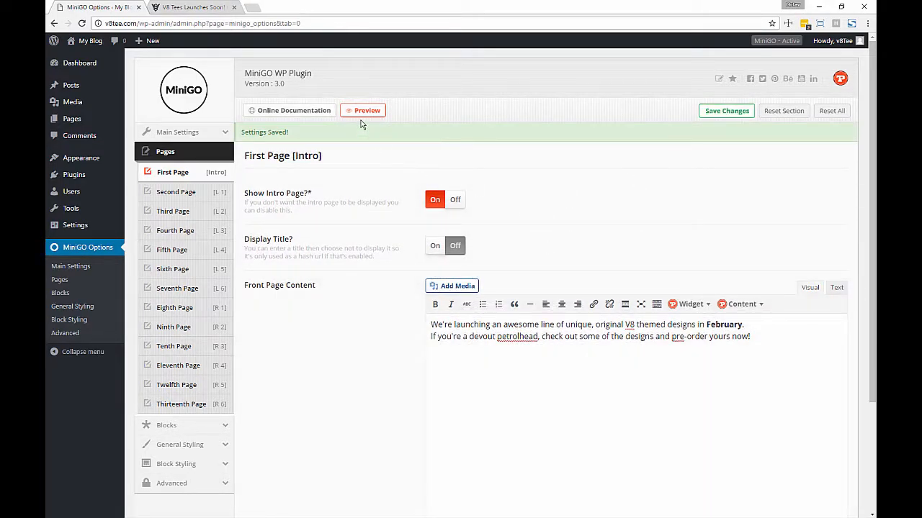
pyautogui.click(365, 112)
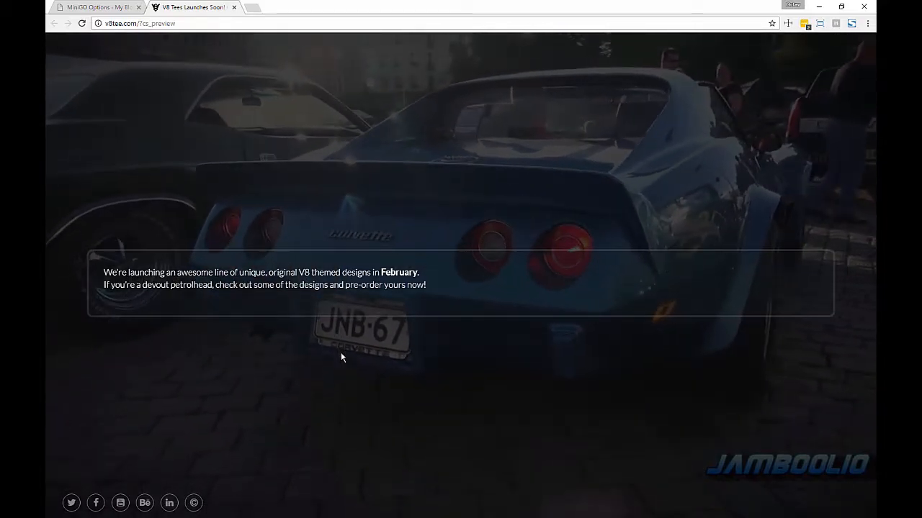
pyautogui.hotkey('ctrl', 'Tab')
# - In the general Pages settings, turn off the page background and its border and set the pages width to 70%
pyautogui.scroll(-3, 504, 281)
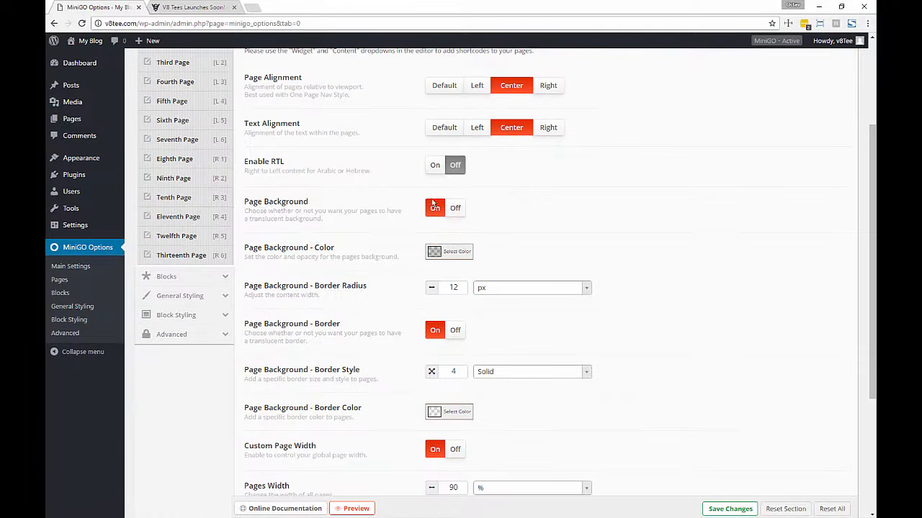
pyautogui.click(451, 208)
pyautogui.scroll(-2, 403, 214)
pyautogui.click(452, 159)
pyautogui.doubleClick(453, 267)
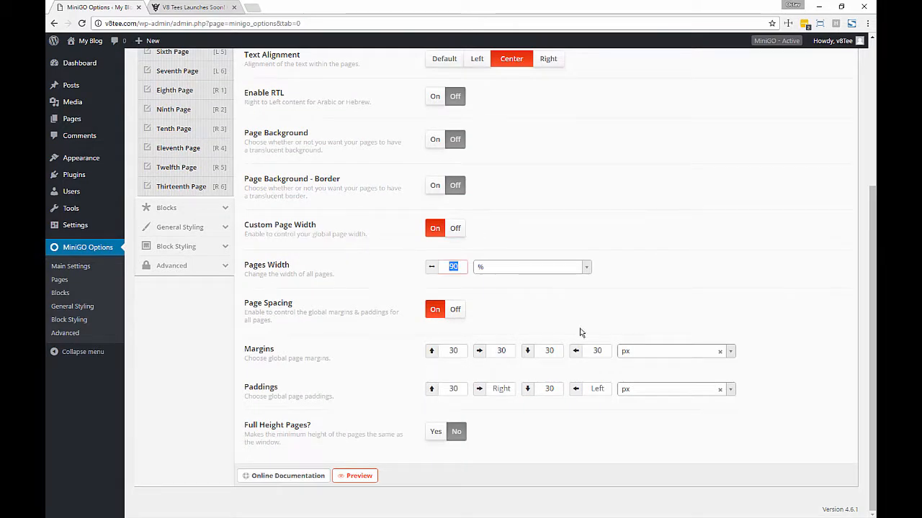
pyautogui.write('70')
pyautogui.scroll(3, 541, 397)
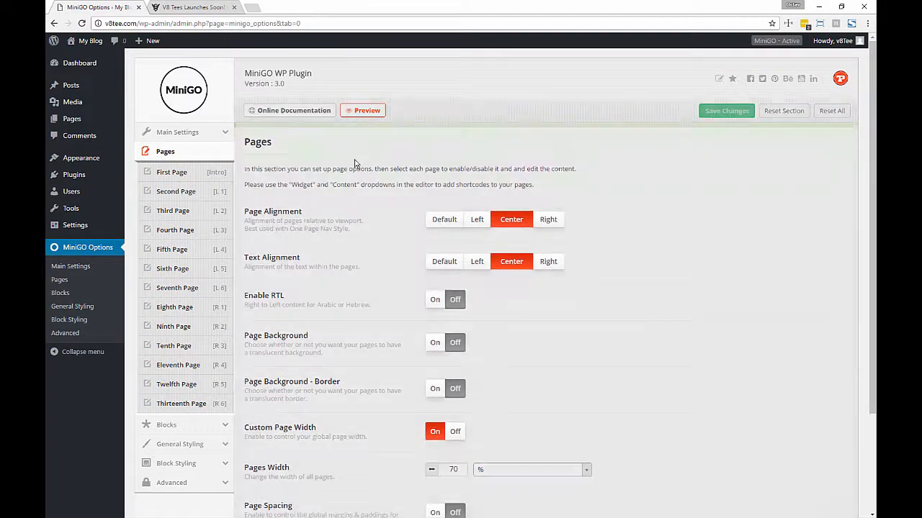
# - Switch off an option in one of the Main Settings subsections and save the changes
pyautogui.click(178, 132)
pyautogui.click(177, 210)
pyautogui.click(454, 280)
pyautogui.click(725, 112)
# - Change "petrolhead" to "petrol head" in the First Page content and preview the saved site
pyautogui.click(206, 370)
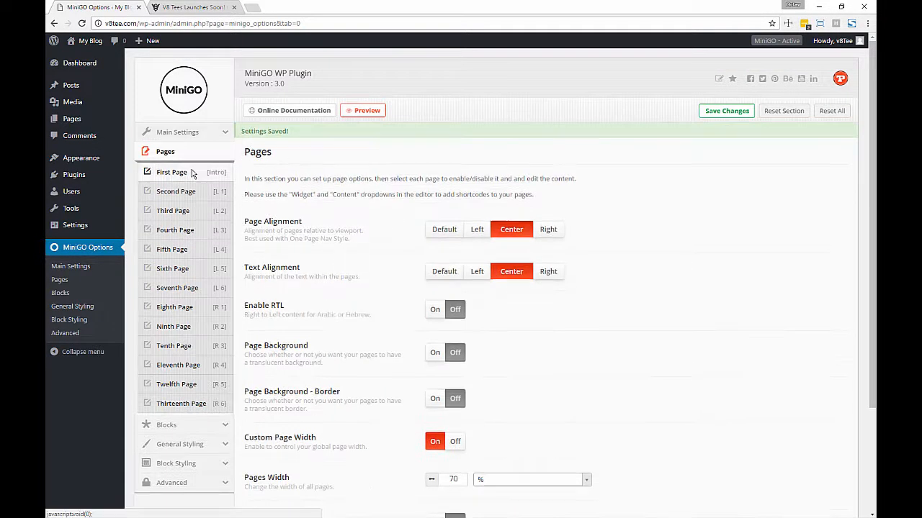
pyautogui.click(193, 173)
pyautogui.click(725, 110)
pyautogui.click(362, 110)
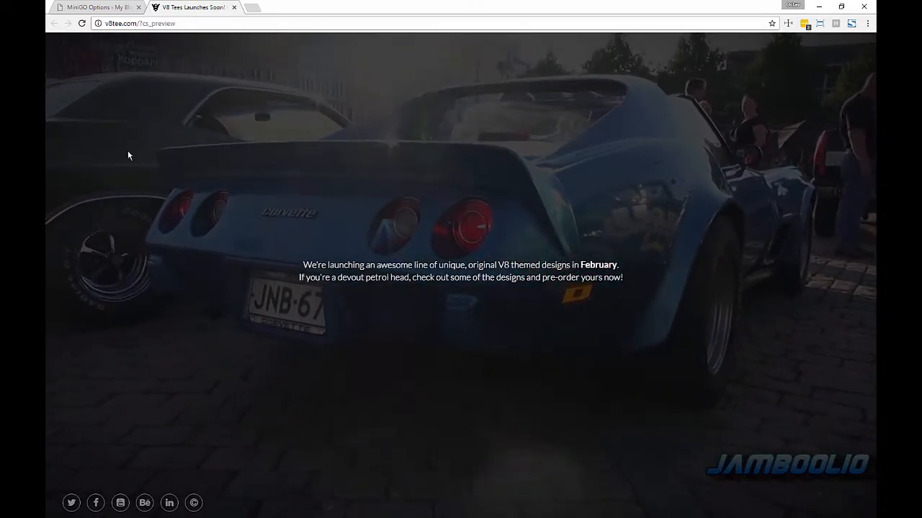
# - Enable the Second Page and set its link label to "Sneek Peek"
pyautogui.click(93, 7)
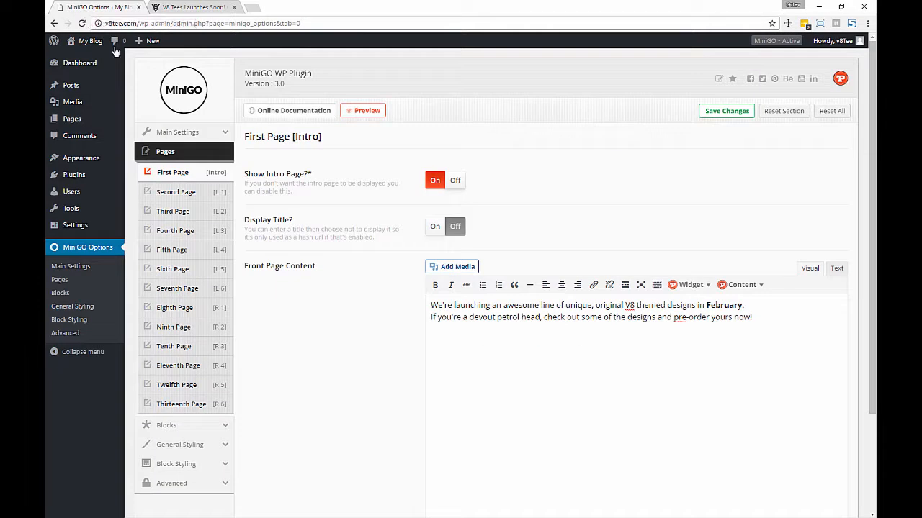
pyautogui.click(188, 197)
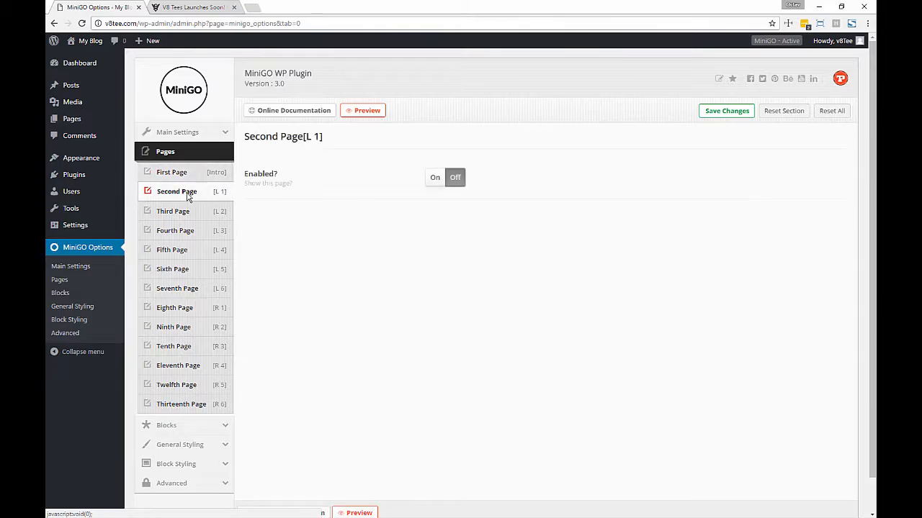
pyautogui.click(435, 180)
pyautogui.click(478, 240)
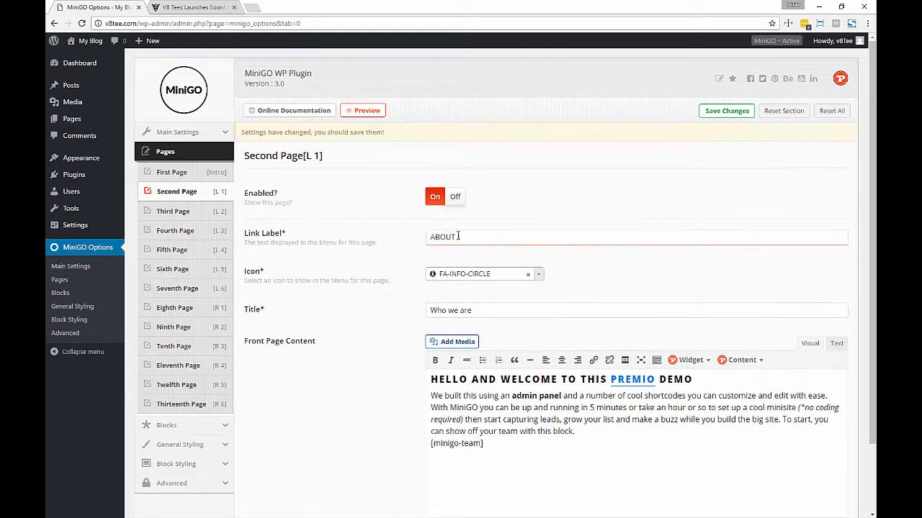
pyautogui.doubleClick(486, 240)
pyautogui.write('Sneek Peek')
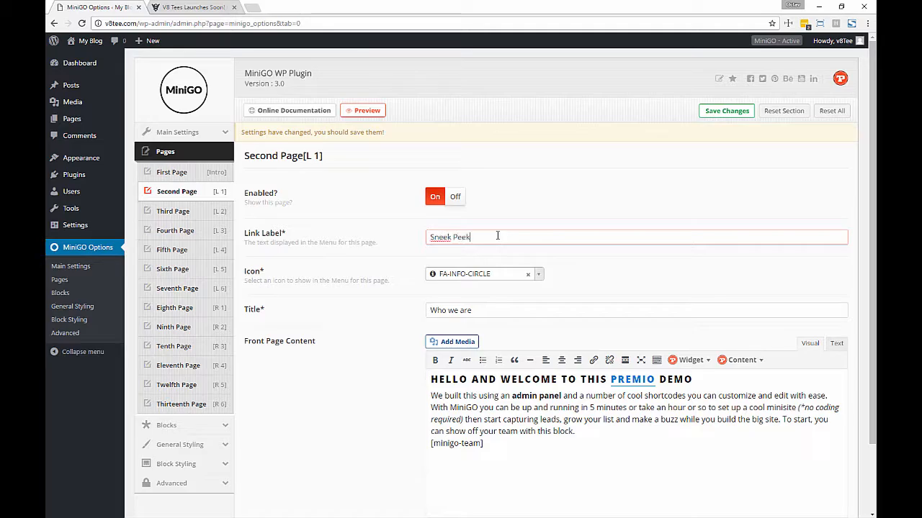
# - Set the Second Page's icon to FA-PHOTO and its title to "Here's a preview of our designs"
pyautogui.click(504, 275)
pyautogui.write('photo')
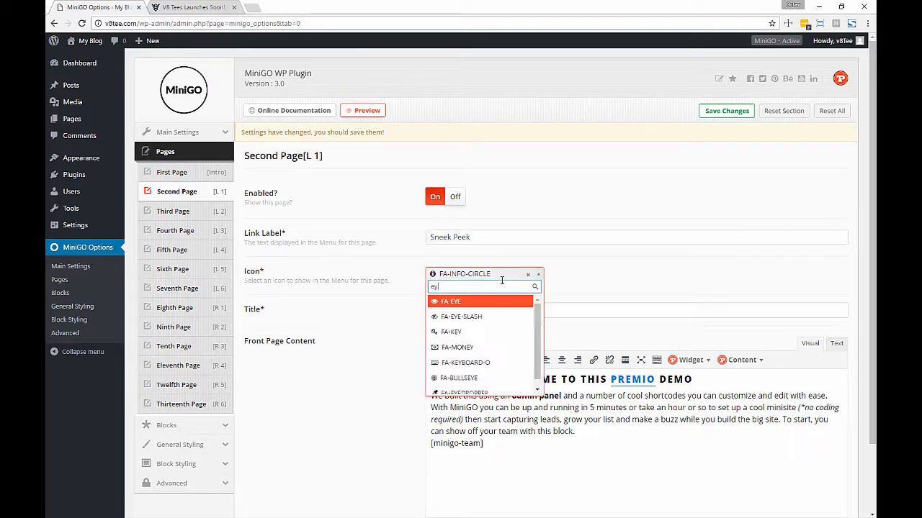
pyautogui.click(489, 301)
pyautogui.tripleClick(482, 310)
pyautogui.write('H')
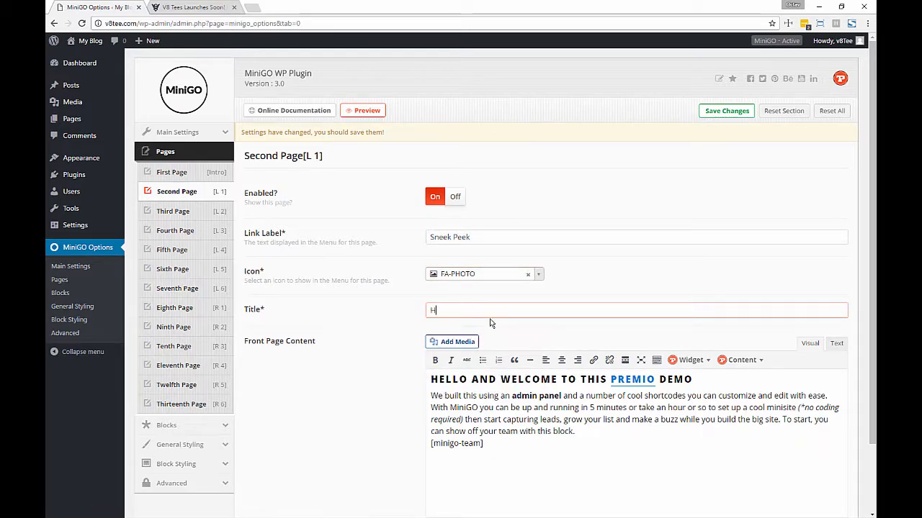
# - Replace the Second Page content with "Below are just a few of the designs that might make it into our collection."
pyautogui.click(528, 396)
pyautogui.scroll(-2, 528, 397)
pyautogui.hotkey('ctrl', 'a')
pyautogui.press('BackSpace')
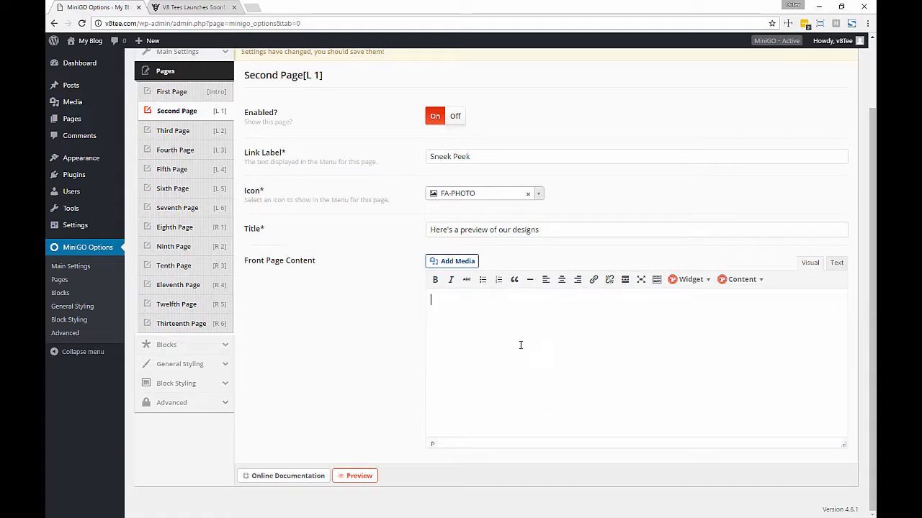
pyautogui.write('Below are just a few of the designs that might make it into our collection.')
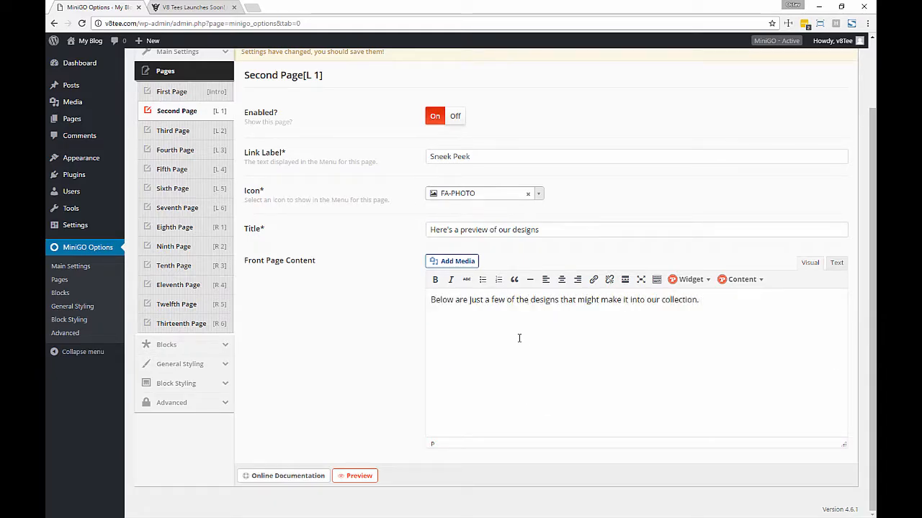
# - Change "collection" to "launch" and begin a second sentence with "If you'd like to vote on which ones we"
pyautogui.hotkey('ctrl', 'shift', 'Left')
pyautogui.press('BackSpace')
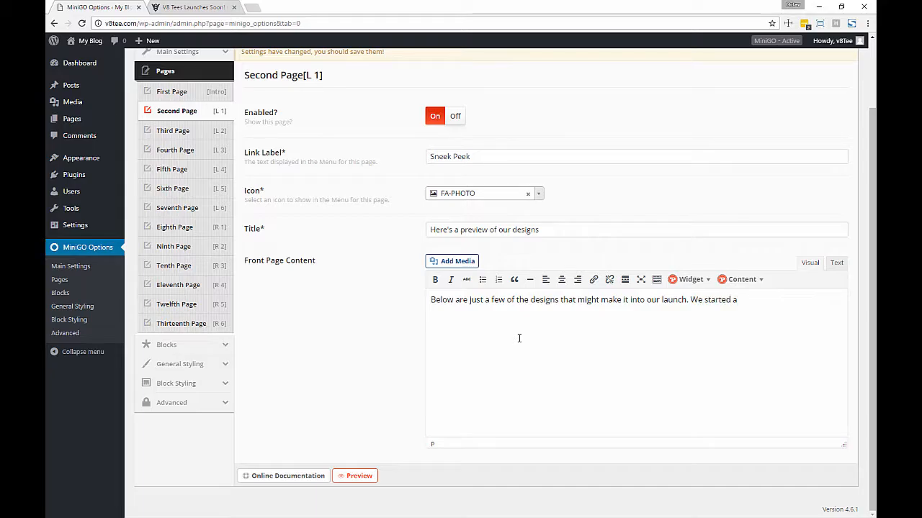
pyautogui.hotkey('ctrl', 'BackSpace')
pyautogui.hotkey('ctrl', 'BackSpace')
pyautogui.hotkey('ctrl', 'BackSpace')
pyautogui.write('If')
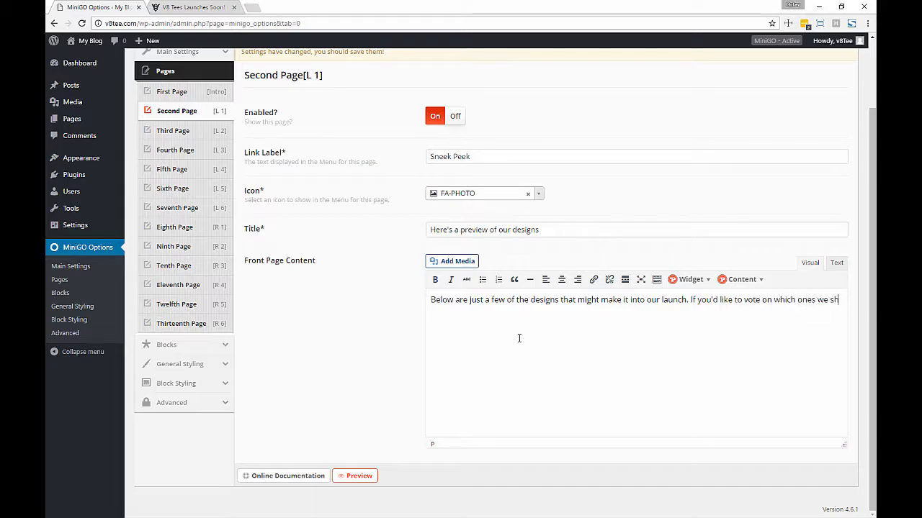
# - Replace the unfinished second sentence with one beginning "If you're"
pyautogui.hotkey('ctrl', 'shift', 'Left')
pyautogui.hotkey('ctrl', 'shift', 'Left')
pyautogui.hotkey('ctrl', 'shift', 'Left')
pyautogui.hotkey('ctrl', 'shift', 'Left')
pyautogui.hotkey('ctrl', 'shift', 'Left')
pyautogui.hotkey('ctrl', 'shift', 'Left')
pyautogui.hotkey('ctrl', 'shift', 'Left')
pyautogui.hotkey('ctrl', 'shift', 'Left')
pyautogui.hotkey('ctrl', 'shift', 'Left')
pyautogui.press('BackSpace')
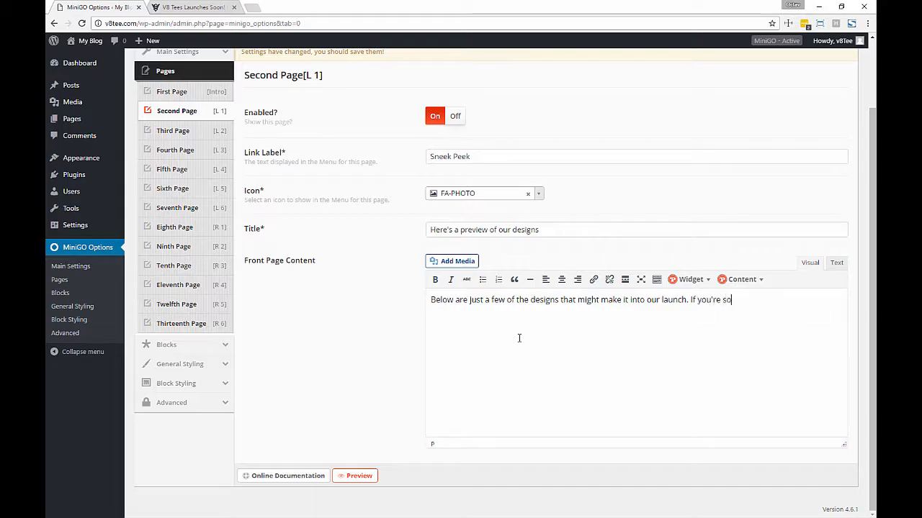
# - Move the sentence beginning "If you're" onto its own line with a line break
pyautogui.hotkey('ctrl', 'Left')
pyautogui.hotkey('ctrl', 'Left')
pyautogui.hotkey('ctrl', 'Left')
pyautogui.press('Return')
pyautogui.press('BackSpace')
pyautogui.hotkey('shift', 'Return')
# - Remove "just" from the first sentence and extend its ending with ", we're working on many more"
pyautogui.press('Up')
pyautogui.hotkey('ctrl', 'Right')
pyautogui.hotkey('ctrl', 'Right')
pyautogui.hotkey('ctrl', 'shift', 'Right')
pyautogui.press('BackSpace')
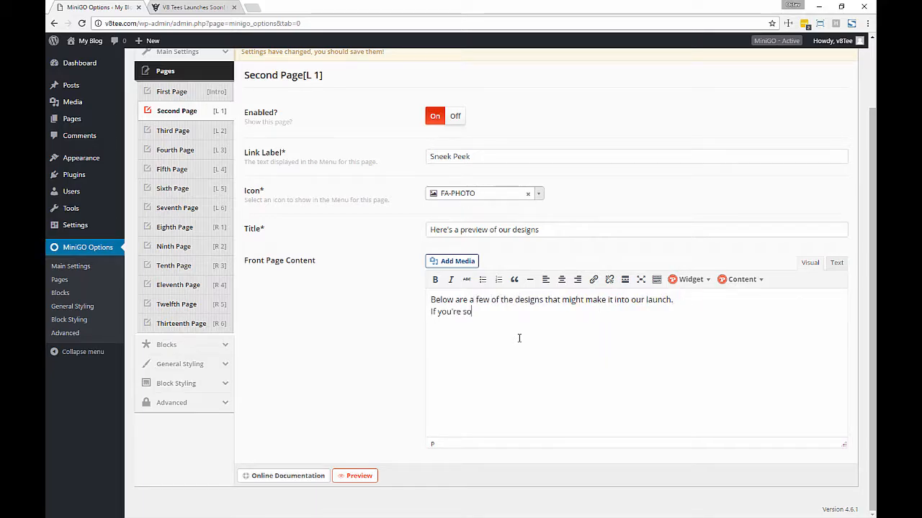
pyautogui.write("we're working on many more")
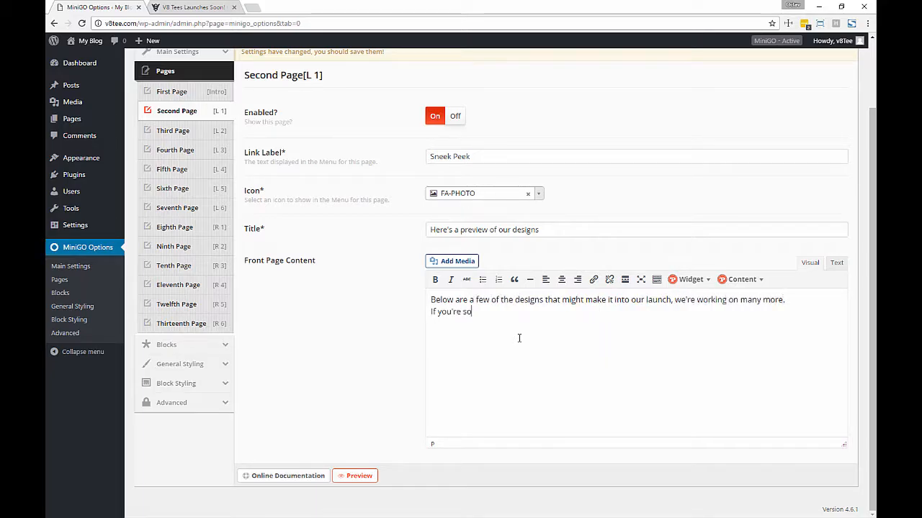
# - Complete the second line, inviting "socially engaged and friendly" visitors to the Facebook Group to "Vote in the Polls or, perhaps suggest some fresh ideas?"
pyautogui.write('ged and friendly  like we are, you cm')
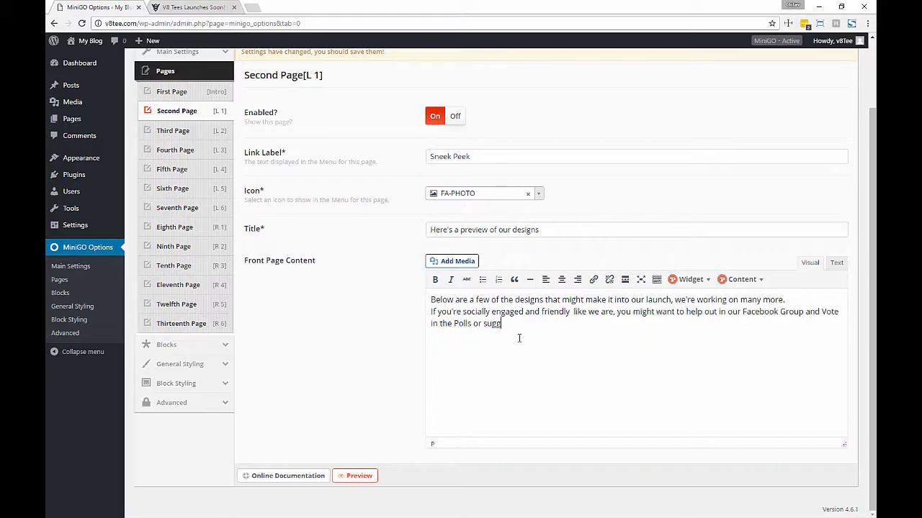
pyautogui.write(' f')
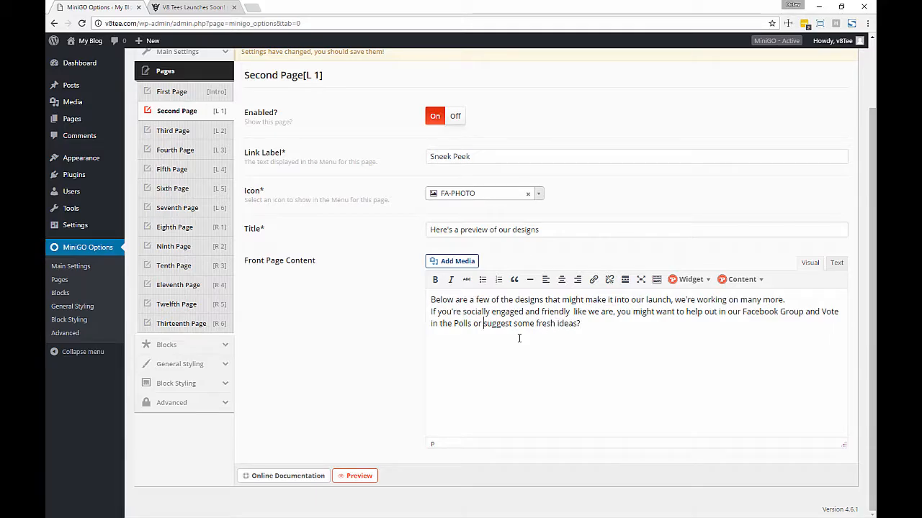
pyautogui.write(', perhaps')
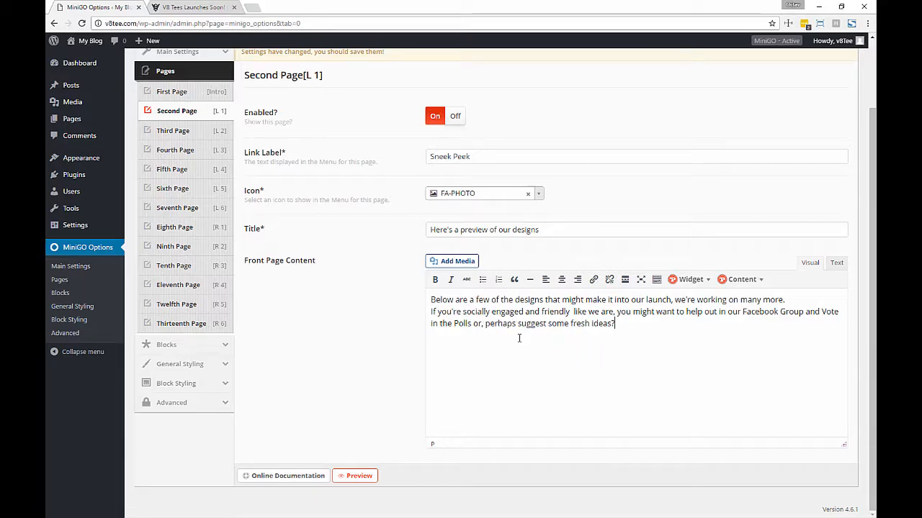
# - Insert a Photo Gallery widget below the Second Page's text and save the changes
pyautogui.click(705, 281)
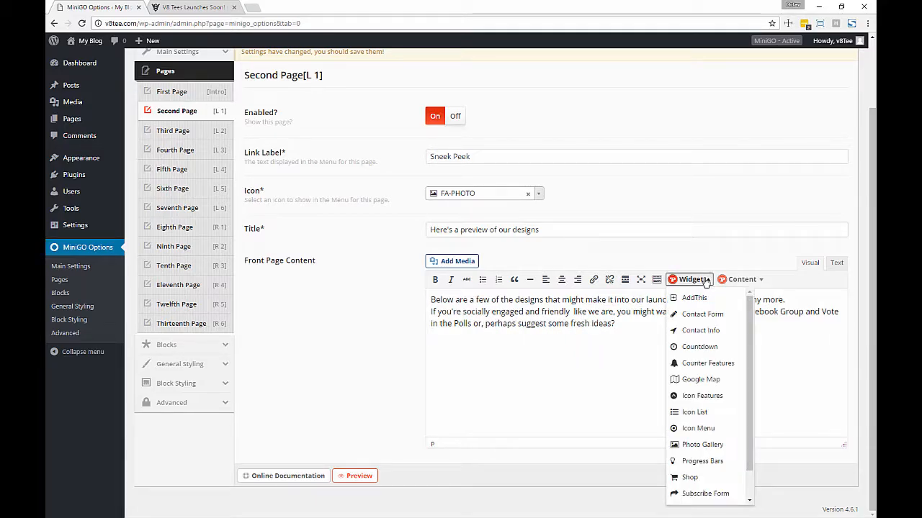
pyautogui.scroll(-1, 697, 425)
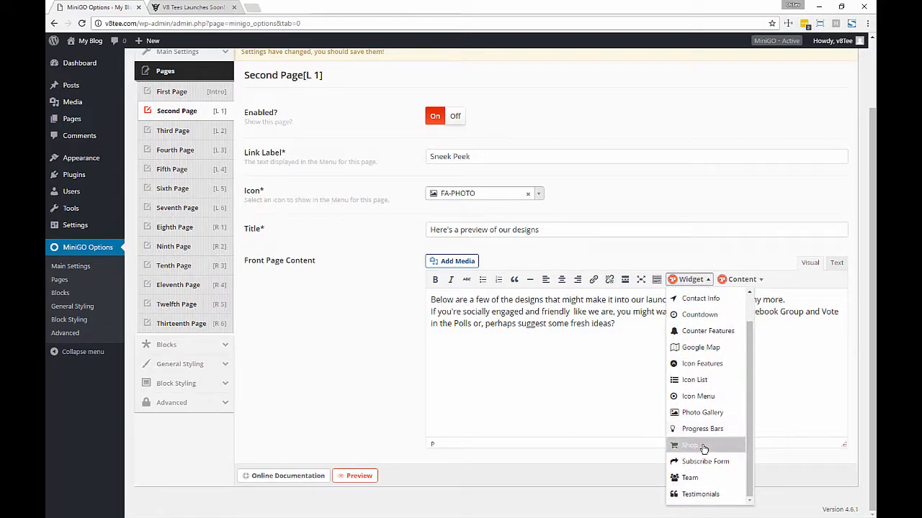
pyautogui.click(696, 416)
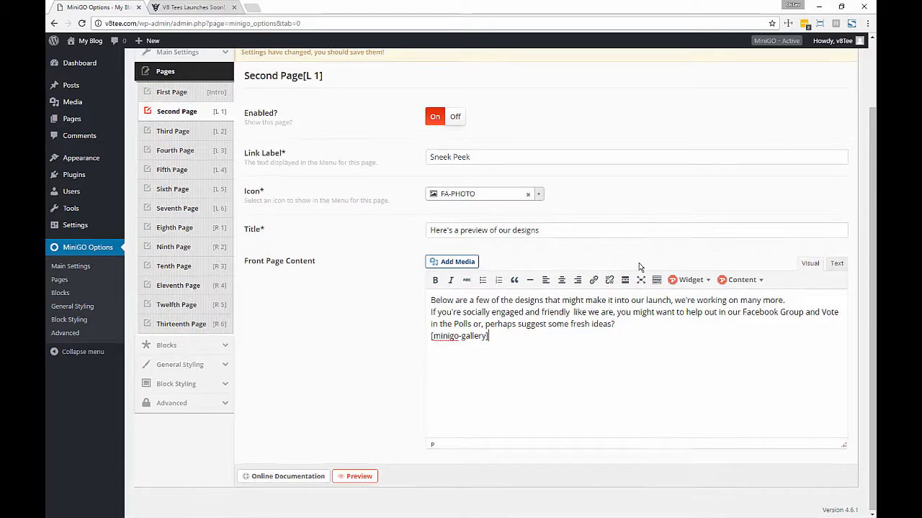
pyautogui.scroll(2, 639, 265)
pyautogui.click(733, 109)
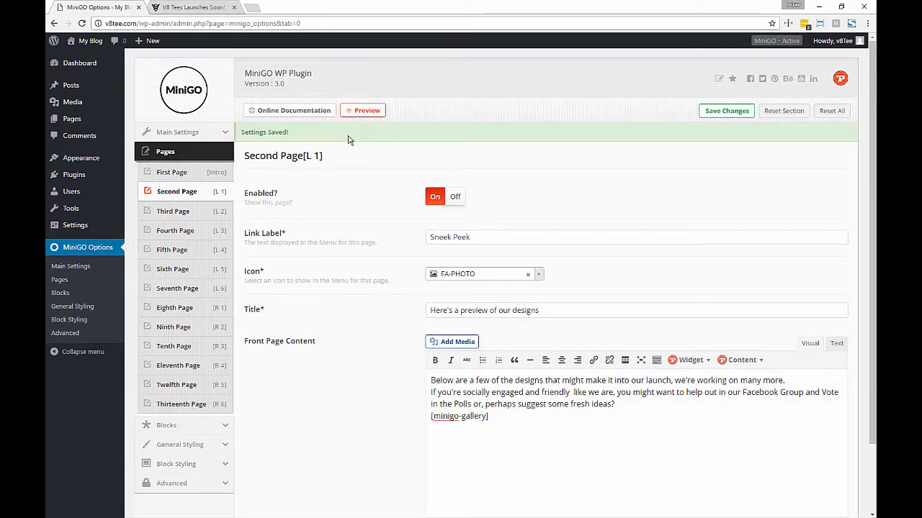
# - Refresh the site preview and view the Sneek Peek page with its gallery, closing the page when done
pyautogui.click(189, 8)
pyautogui.press('F5')
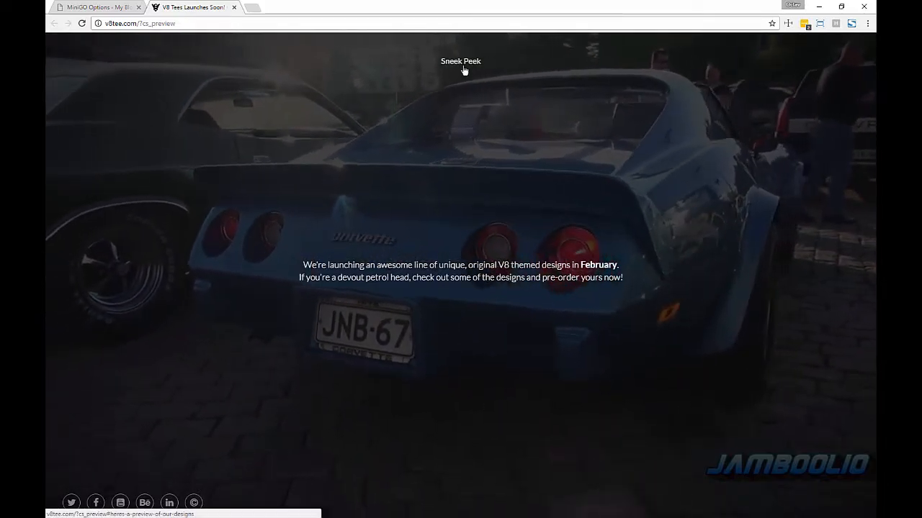
pyautogui.click(461, 62)
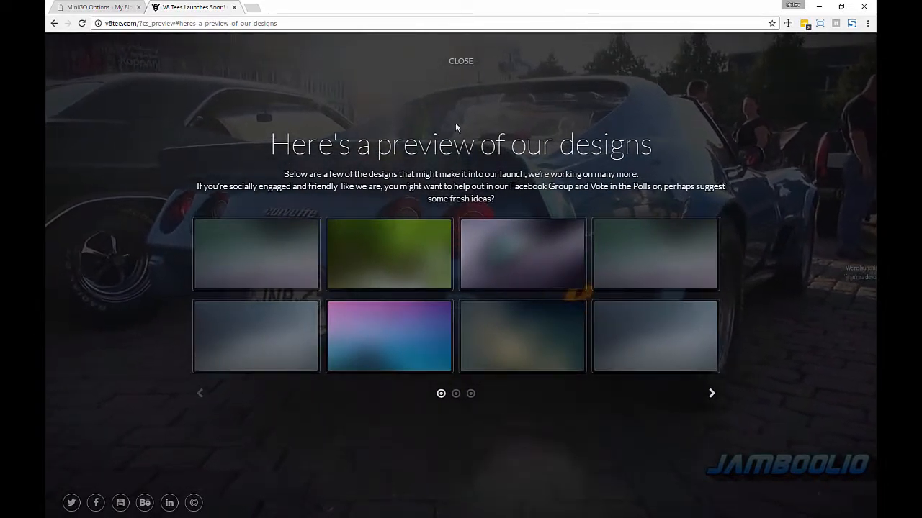
pyautogui.click(463, 65)
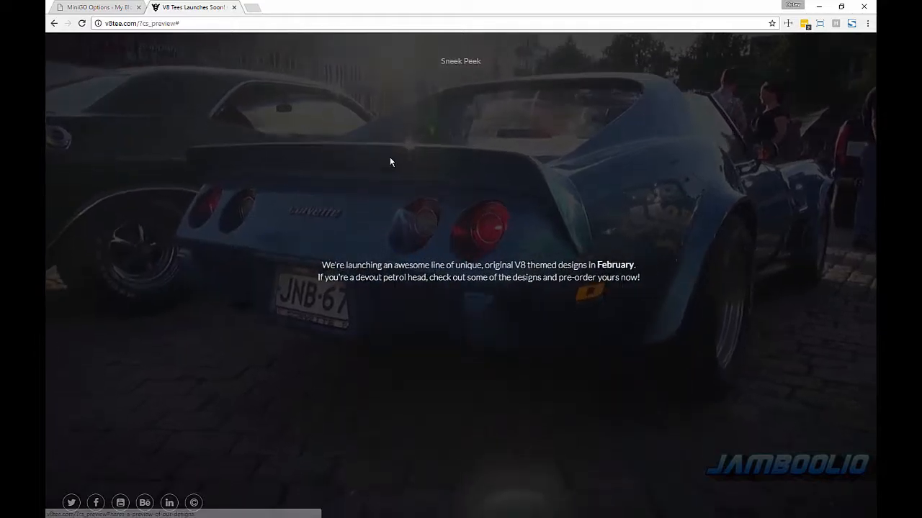
# - Insert the MiniGO logo on a new line above the First Page's intro text
pyautogui.click(99, 9)
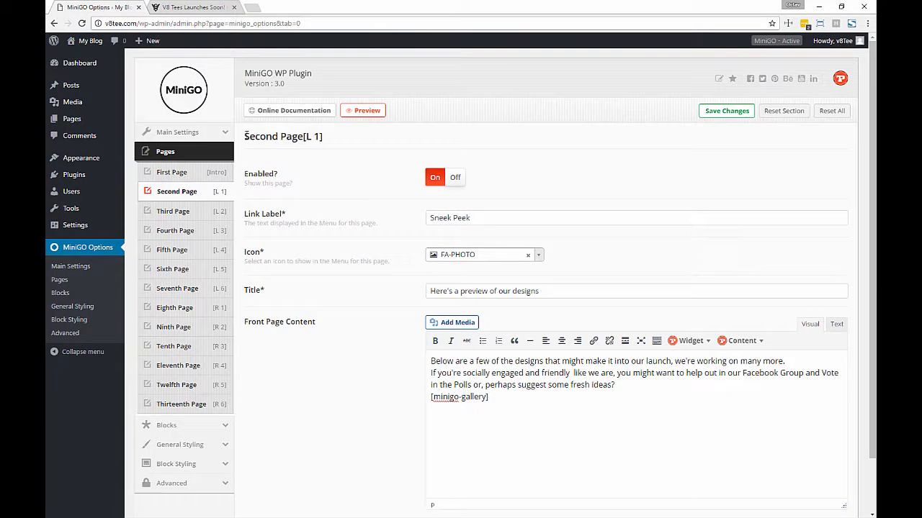
pyautogui.click(204, 175)
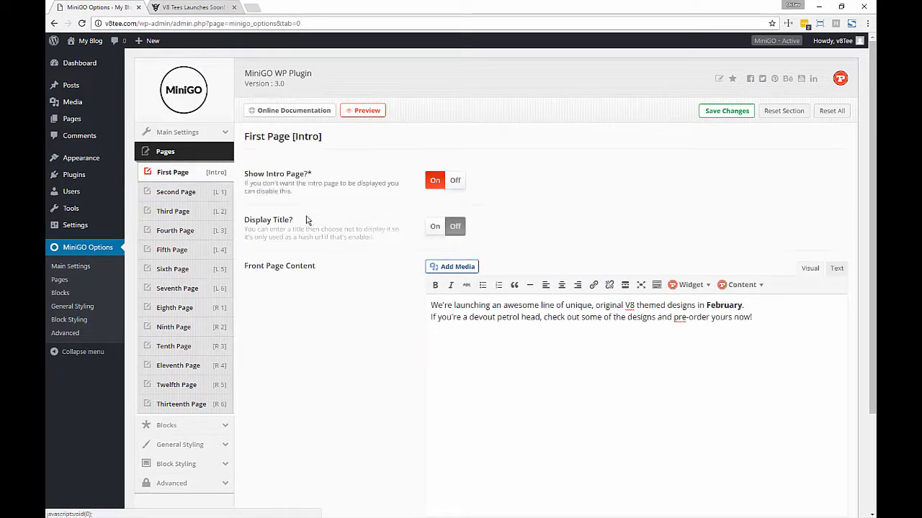
pyautogui.scroll(-1, 681, 282)
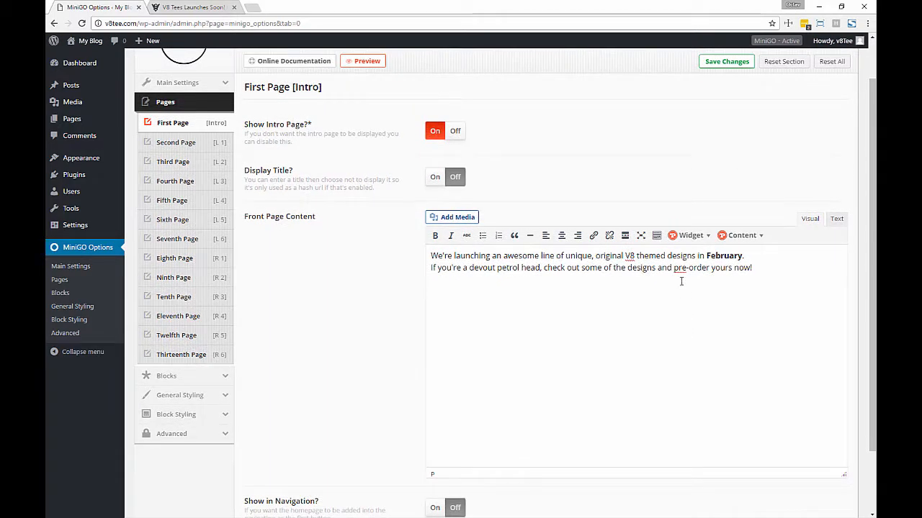
pyautogui.press('Return')
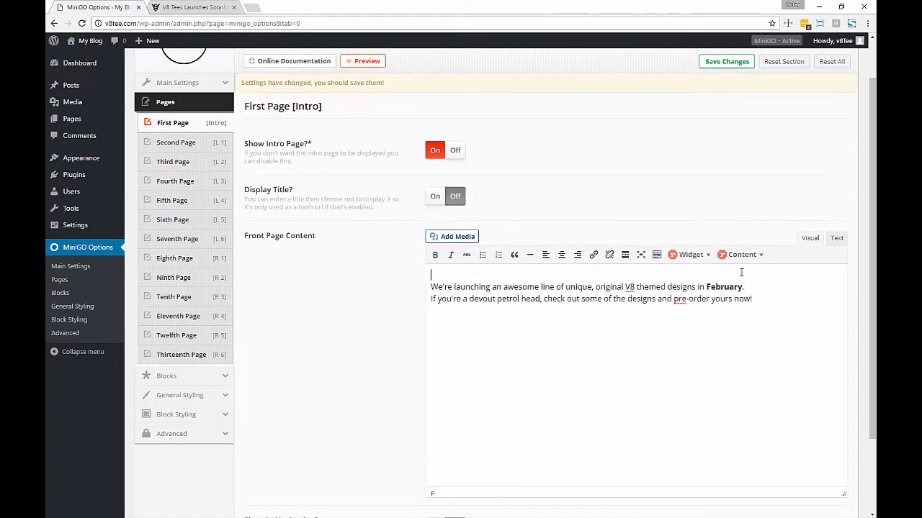
pyautogui.click(749, 257)
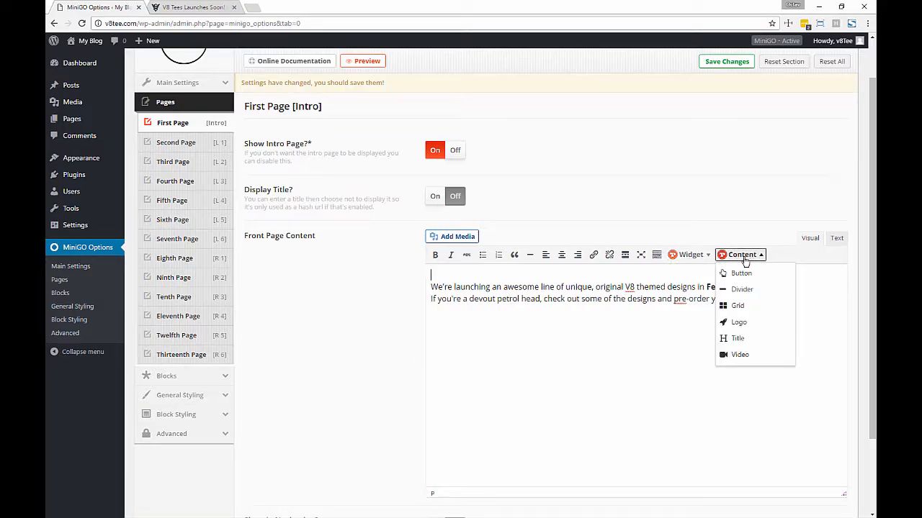
pyautogui.click(736, 328)
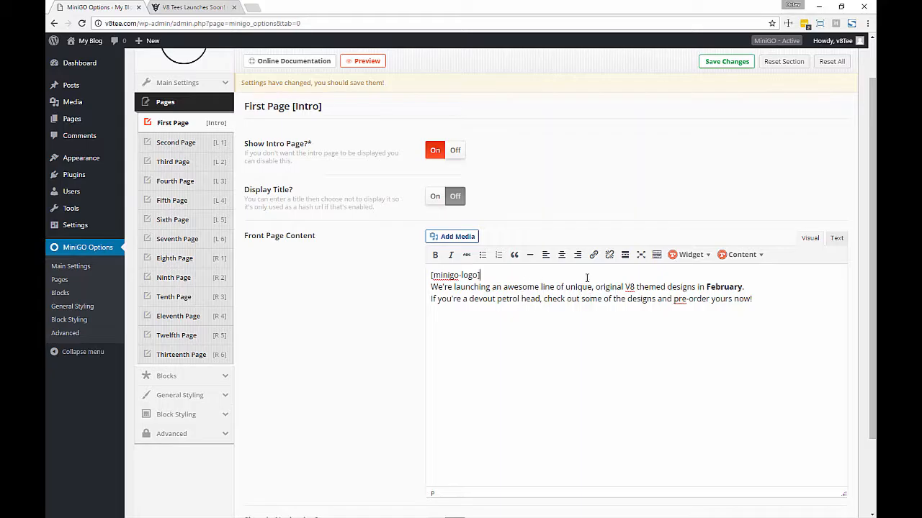
# - Add a Single Line divider with 0.15 opacity on a new line between the logo and the intro text
pyautogui.press('Return')
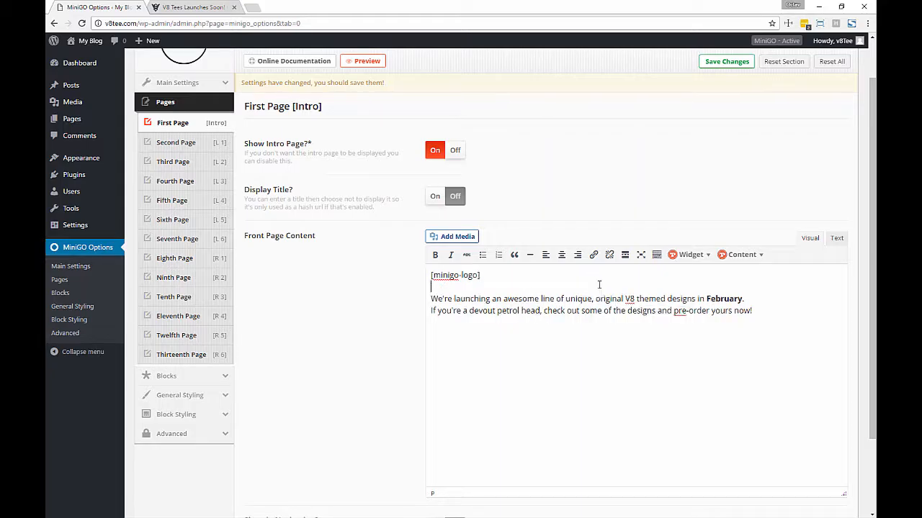
pyautogui.click(756, 257)
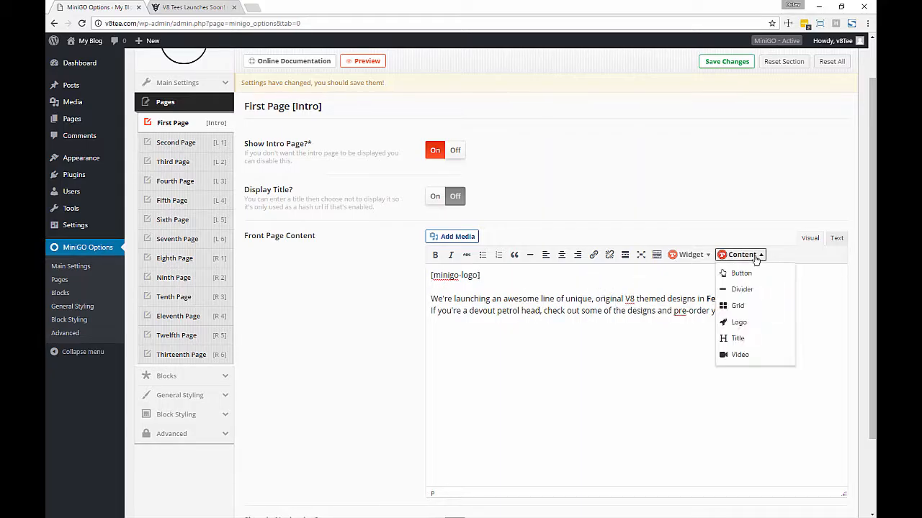
pyautogui.click(741, 291)
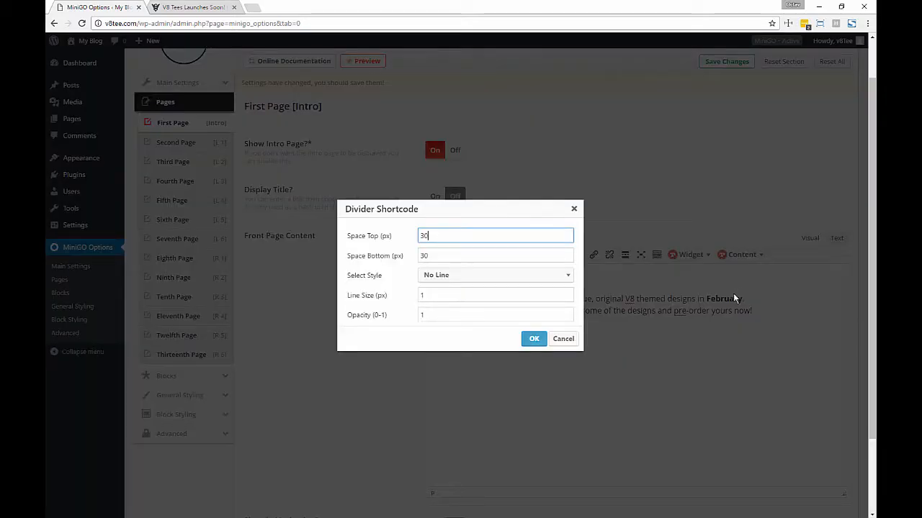
pyautogui.click(432, 258)
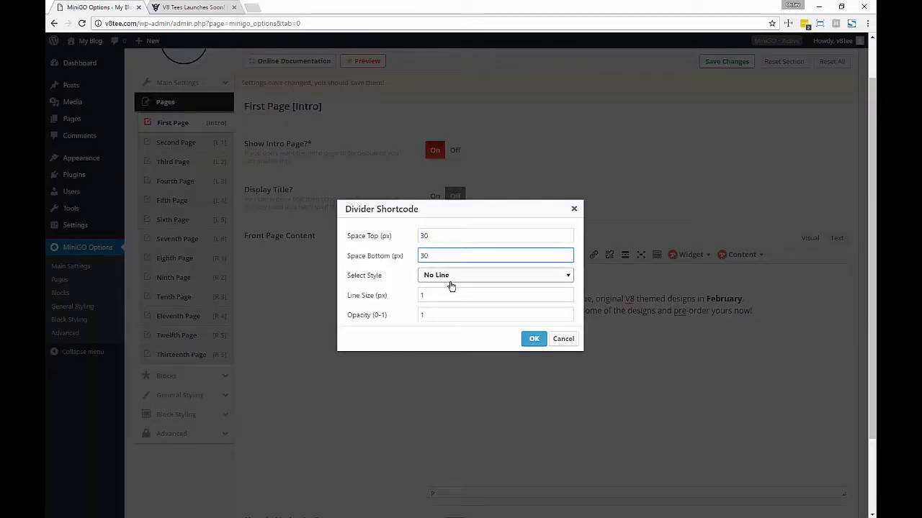
pyautogui.click(450, 281)
pyautogui.click(447, 314)
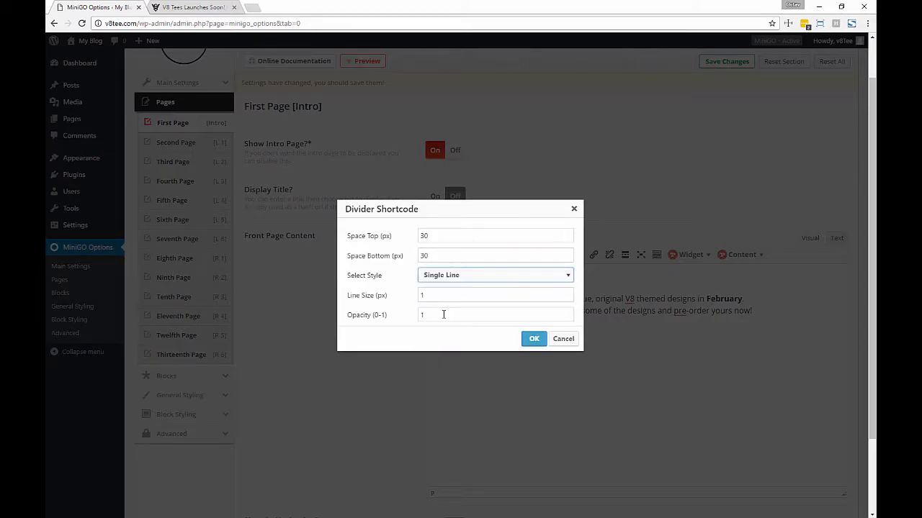
pyautogui.doubleClick(501, 316)
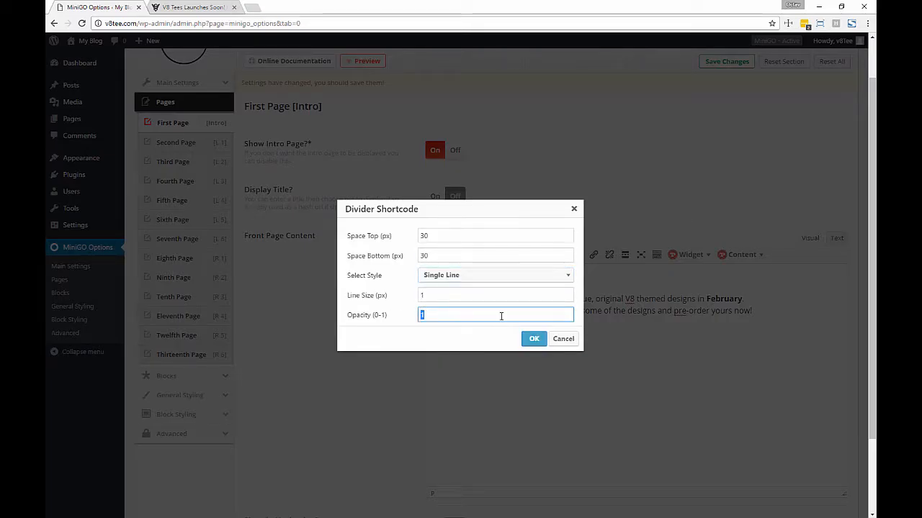
pyautogui.write('0.2')
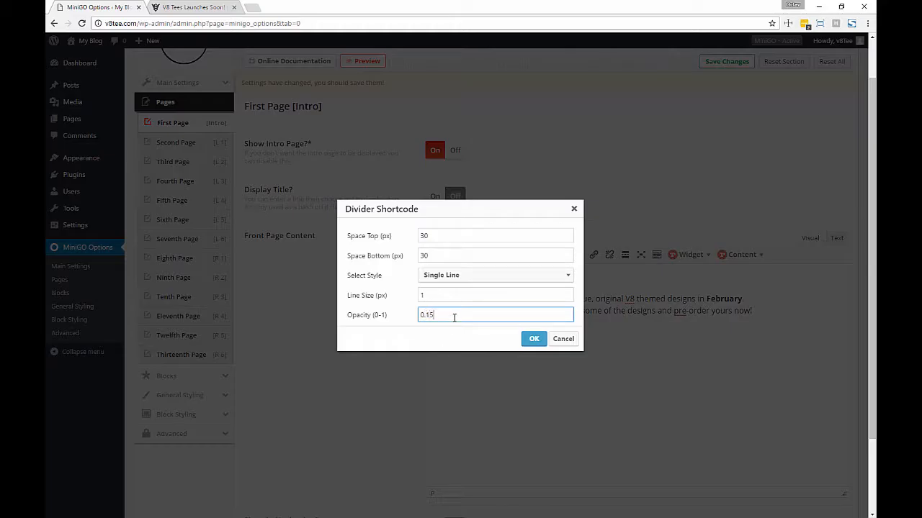
pyautogui.click(533, 339)
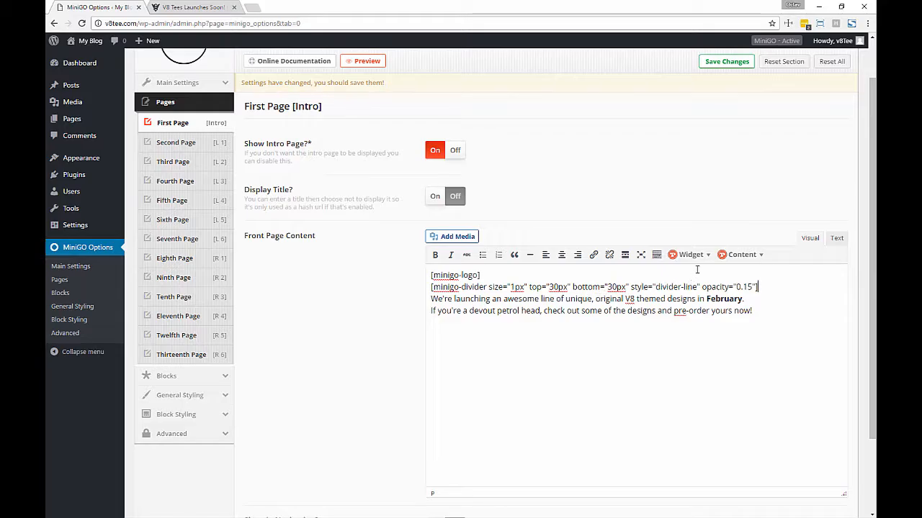
# - Save the First Page changes and check the intro page in the site preview
pyautogui.click(725, 61)
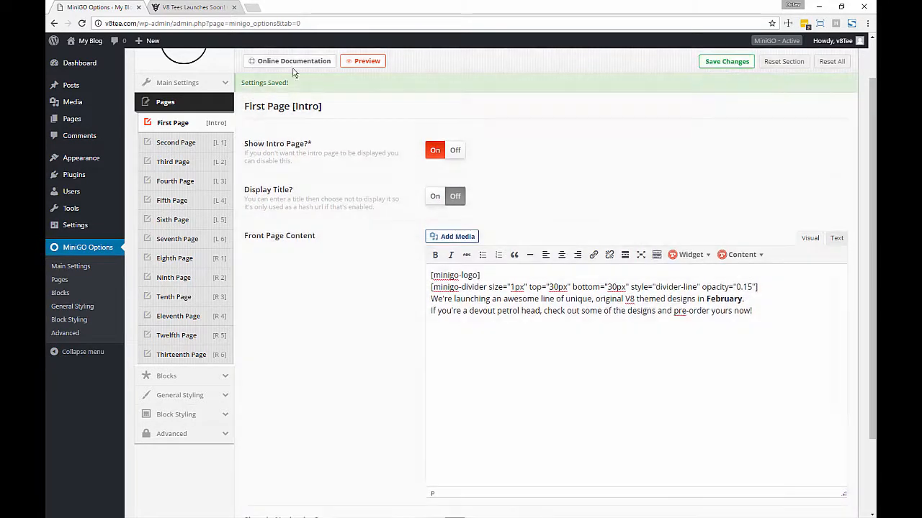
pyautogui.click(363, 60)
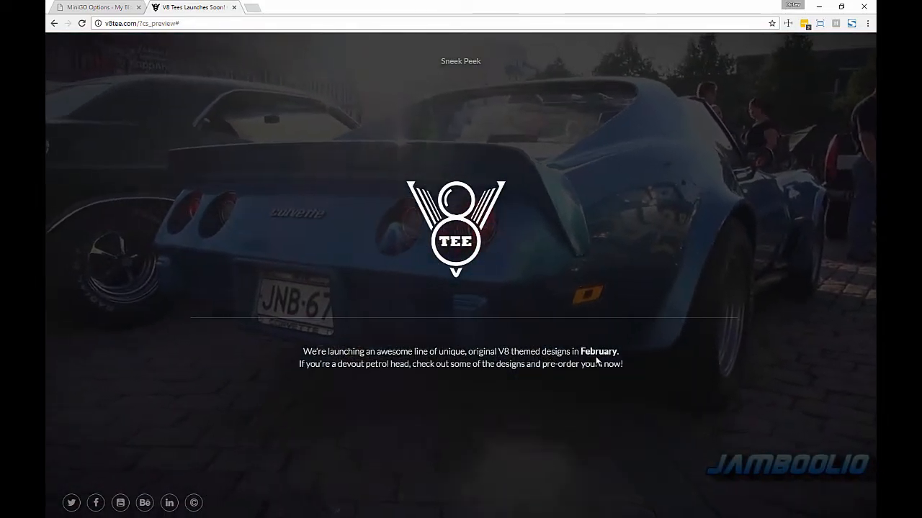
pyautogui.click(101, 7)
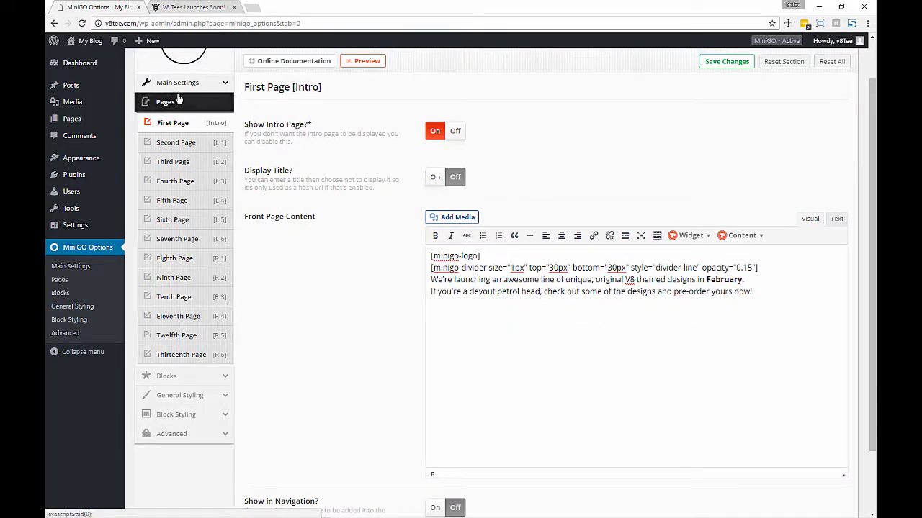
# - Enable the Third Page and set its link label to "About"
pyautogui.click(179, 142)
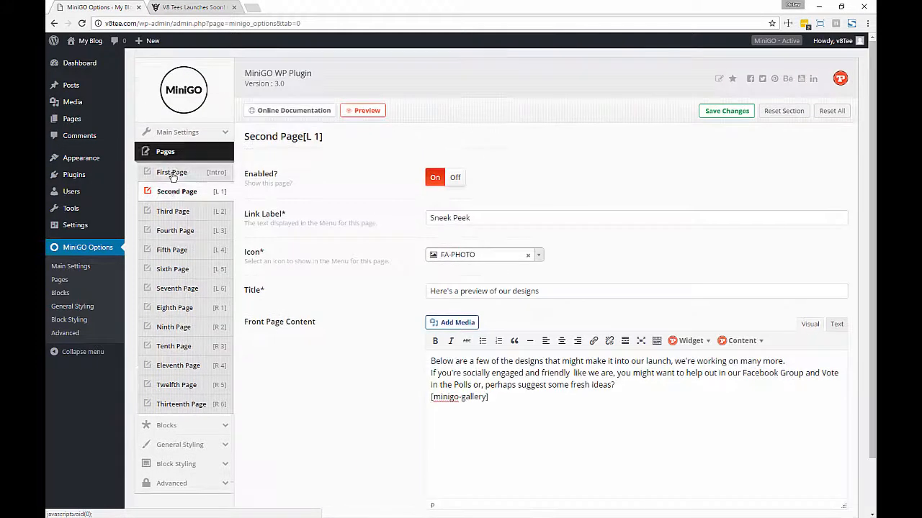
pyautogui.click(171, 213)
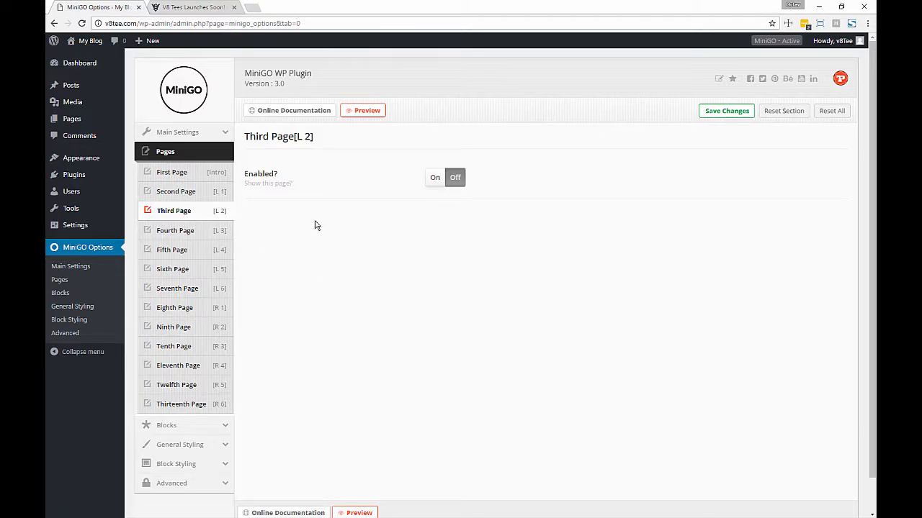
pyautogui.click(436, 180)
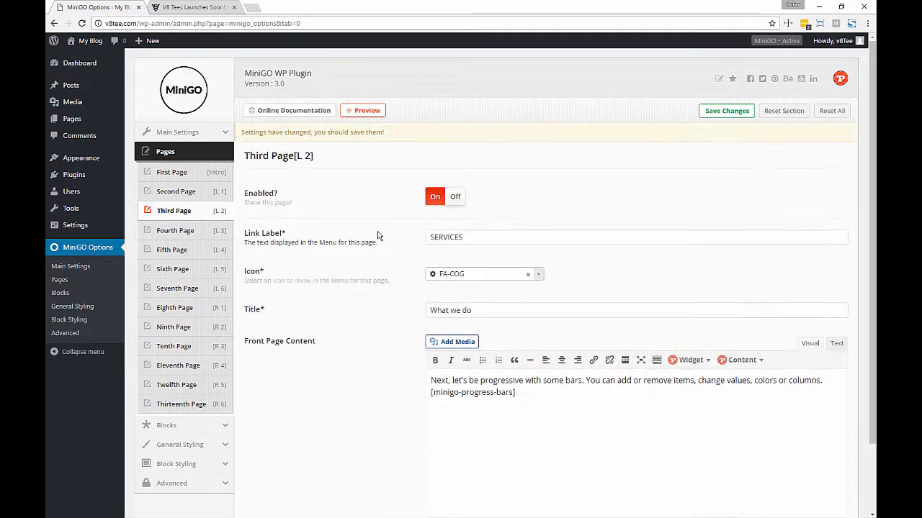
pyautogui.doubleClick(446, 237)
pyautogui.press('BackSpace')
pyautogui.write('About')
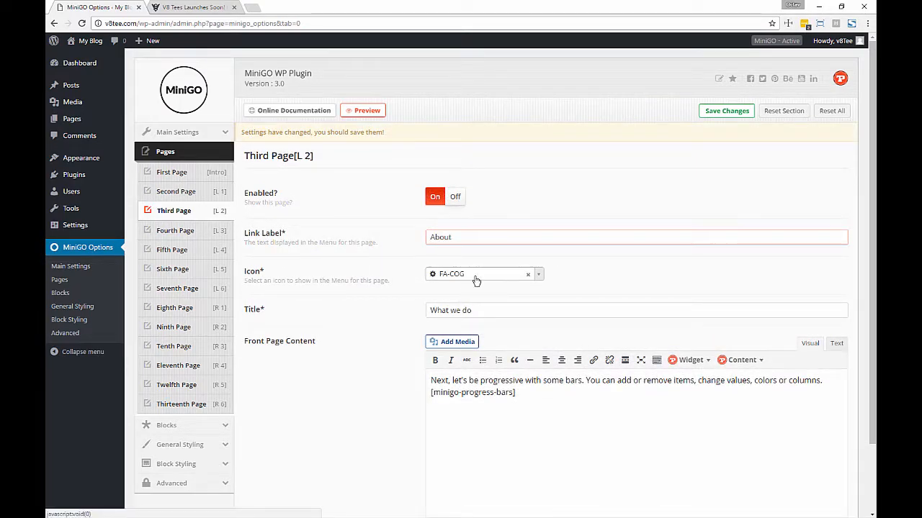
# - Set the Third Page's icon to FA-USER-SECRET and its title to "About the Designer"
pyautogui.click(475, 279)
pyautogui.write('user')
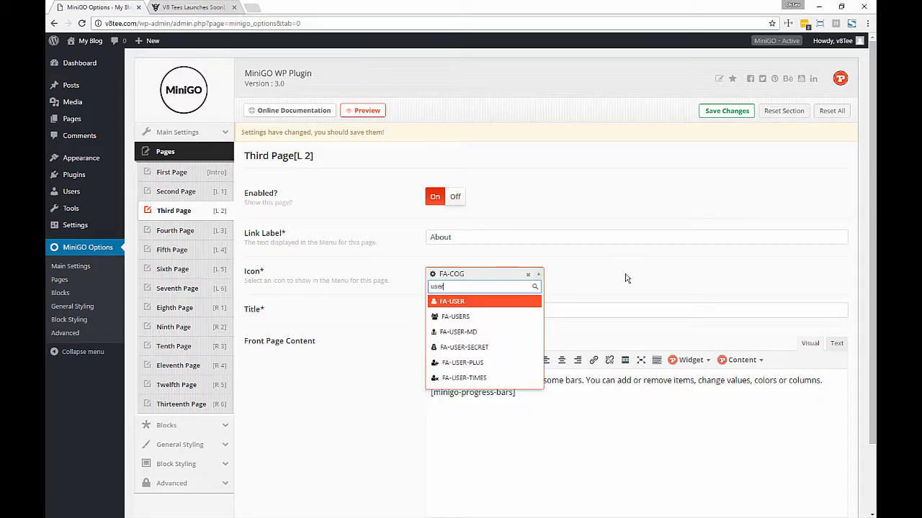
pyautogui.click(464, 347)
pyautogui.tripleClick(559, 308)
pyautogui.write('About the Designer')
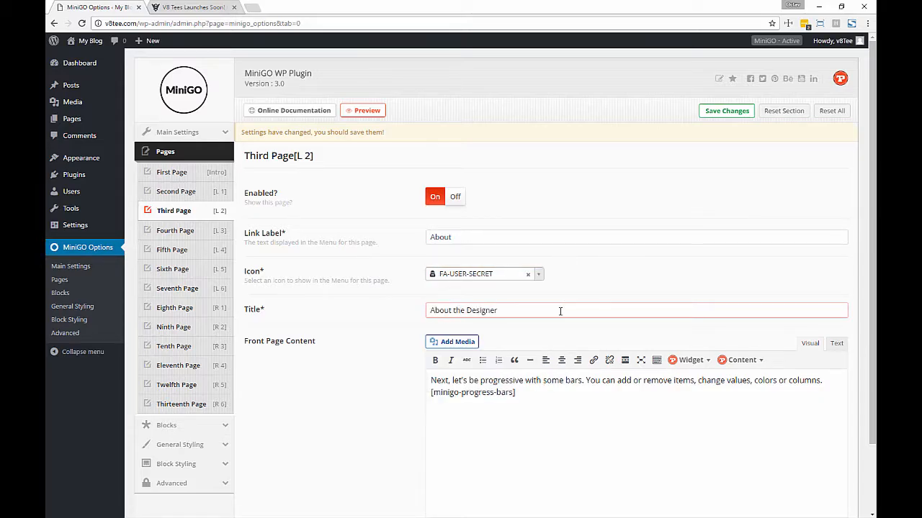
# - Replace the Third Page's placeholder content with a sentence presenting the designer as a long time clothing designer with awards in the automotive realm
pyautogui.tripleClick(556, 401)
pyautogui.write('Jeremy is a long time ')
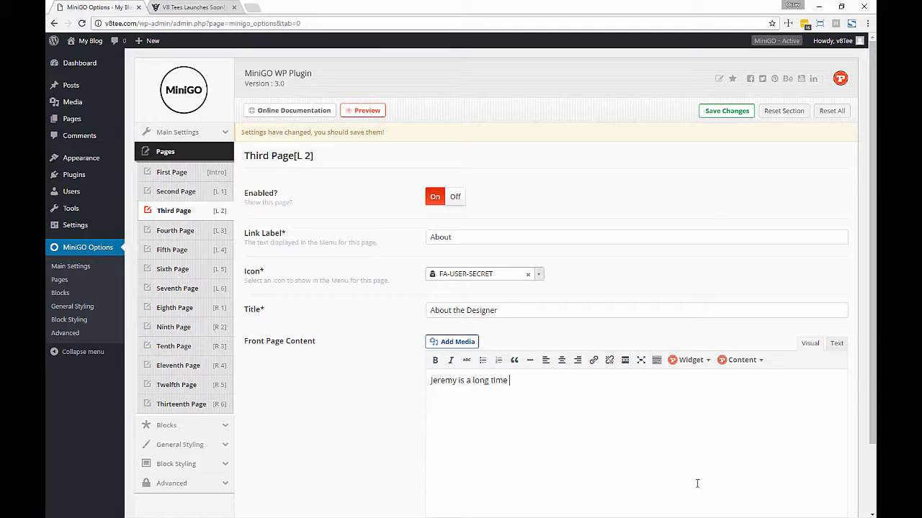
pyautogui.write('clothing designer who destingu')
pyautogui.press('BackSpace')
pyautogui.write('guished himse')
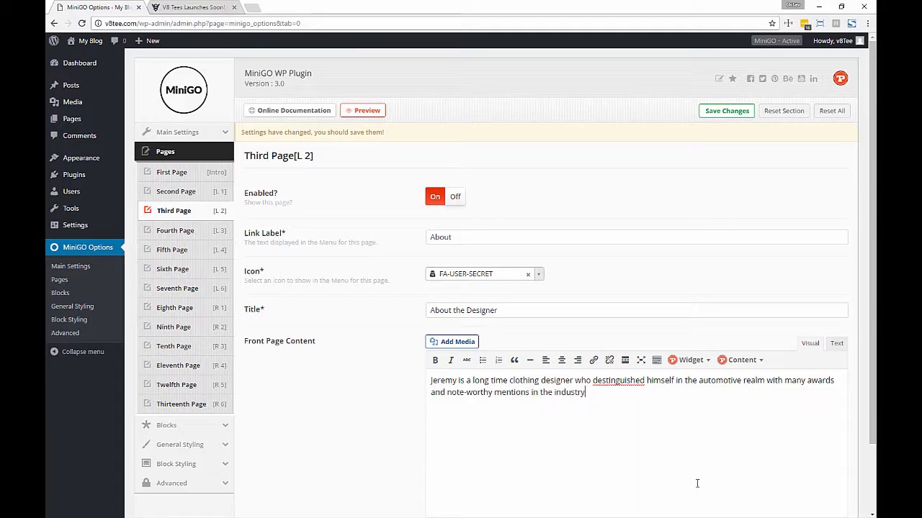
# - Finish the designer text with his press mentions, varied designs with a constant V8 vibe, and social media or message contact, and save the Third Page
pyautogui.press('Delete')
pyautogui.write('igns vary')
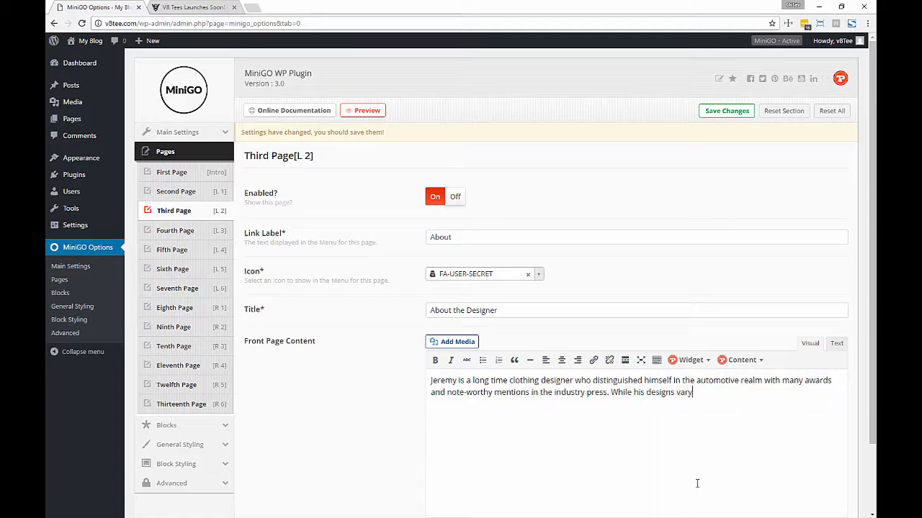
pyautogui.write(' in scope and')
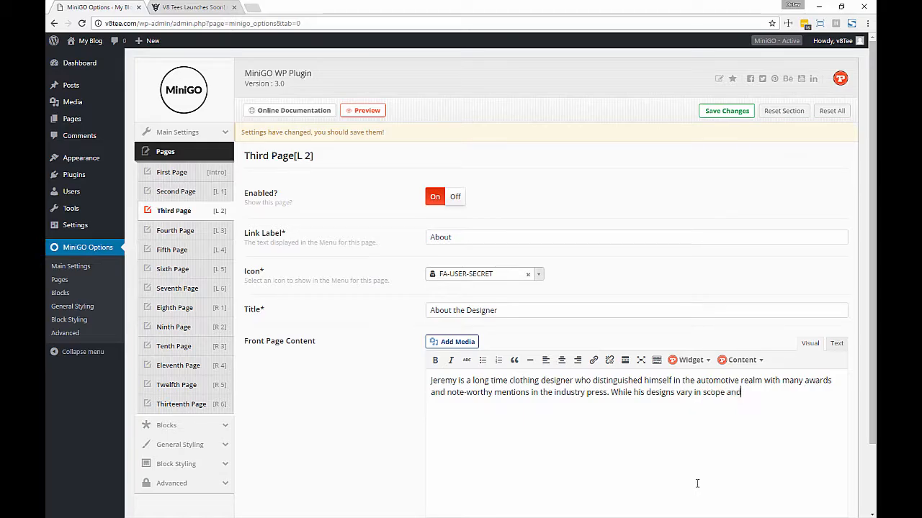
pyautogui.hotkey('ctrl', 'shift', 'Left')
pyautogui.hotkey('ctrl', 'shift', 'Left')
pyautogui.write('scope, style')
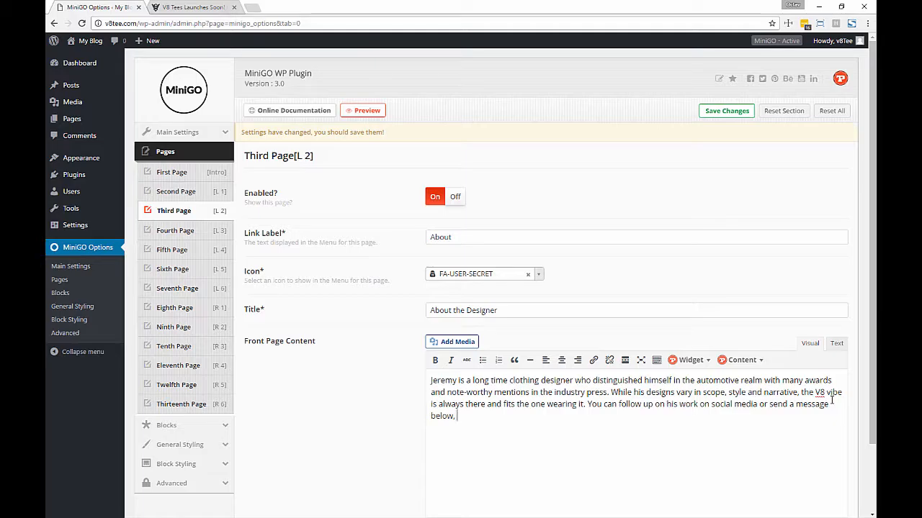
pyautogui.write('ick reply.')
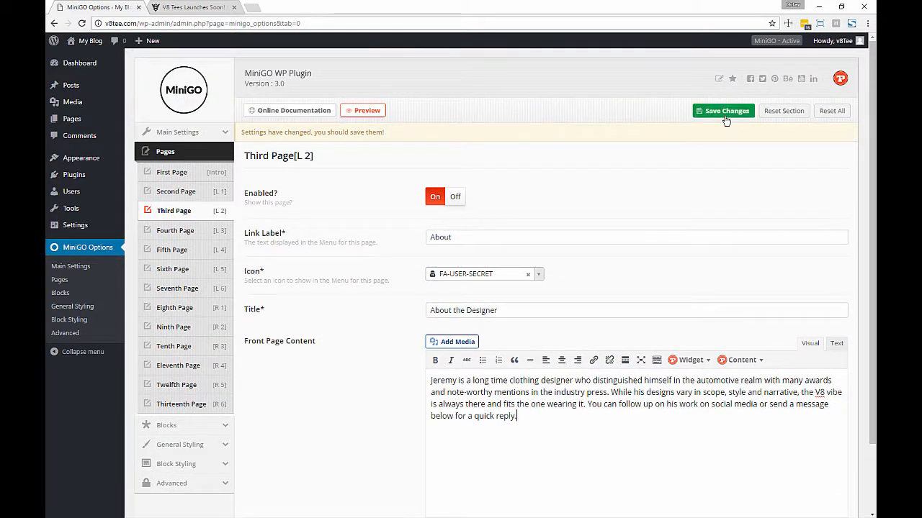
pyautogui.click(726, 111)
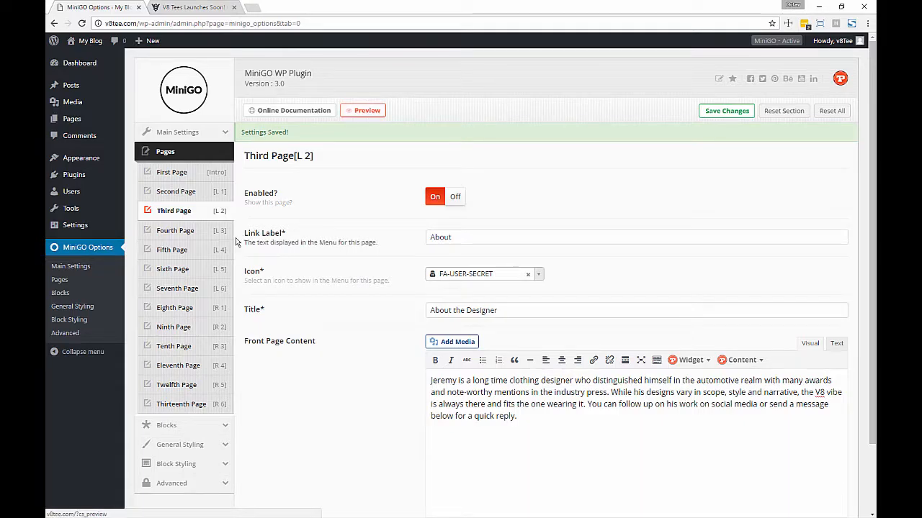
# - Enable the Eighth Page and clear its link label
pyautogui.click(195, 315)
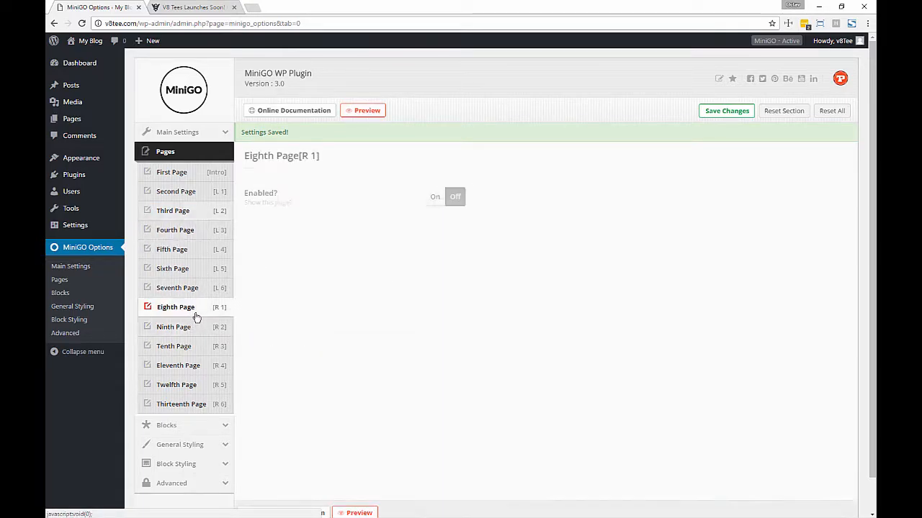
pyautogui.click(435, 197)
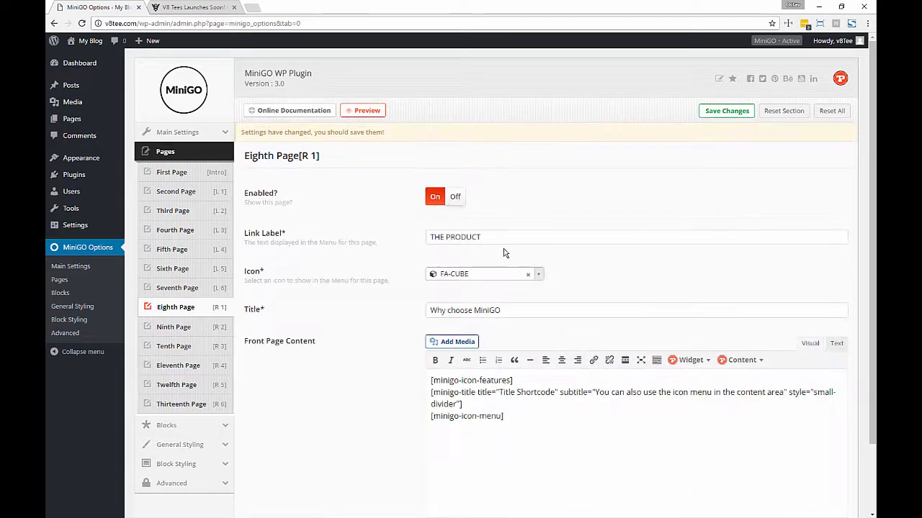
pyautogui.tripleClick(502, 238)
pyautogui.press('BackSpace')
# - Set the Eighth Page's icon to FA-CLOCK-O, after trying FA-SHOPPING-BAG
pyautogui.click(527, 275)
pyautogui.click(506, 276)
pyautogui.write('Pre-Order')
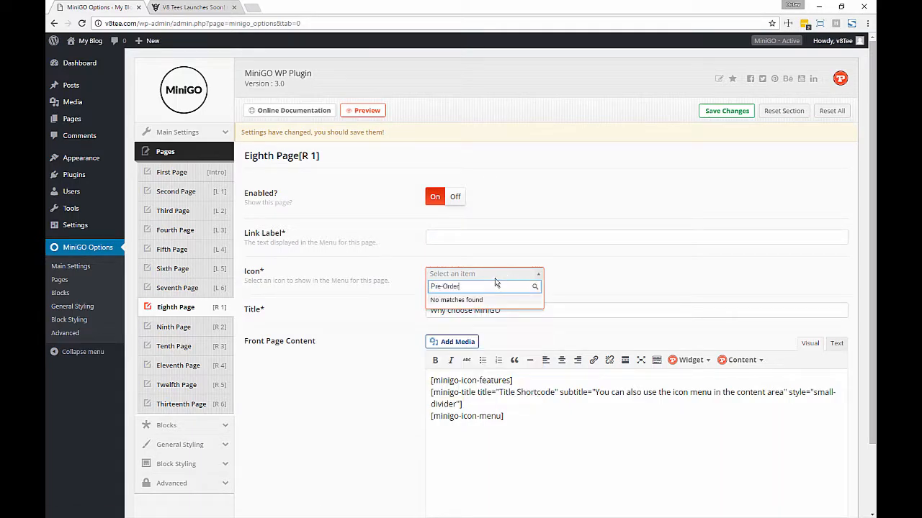
pyautogui.write('bag')
pyautogui.press('Return')
pyautogui.click(497, 277)
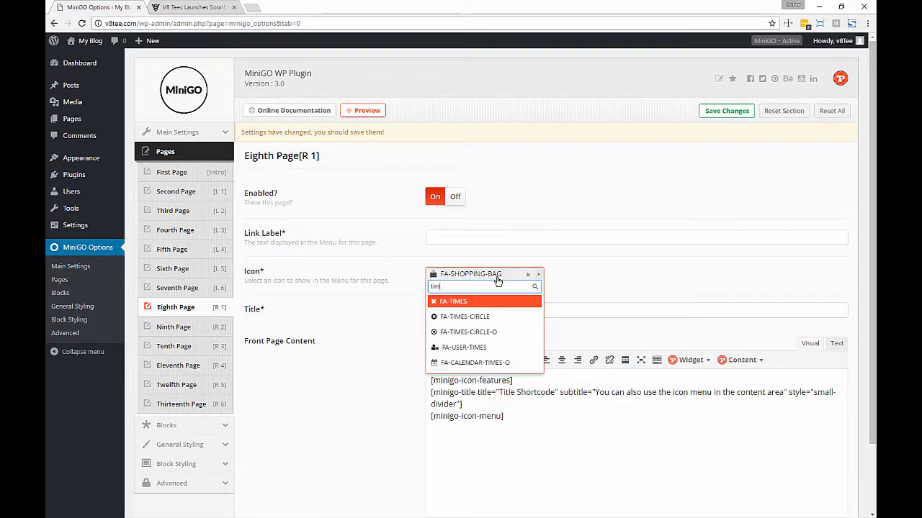
pyautogui.write('clock')
pyautogui.press('Return')
# - Set the Eighth Page's link label to "Pre-Order" and its title to "Get one of 50 Limited Edition Tees!"
pyautogui.click(502, 239)
pyautogui.tripleClick(518, 311)
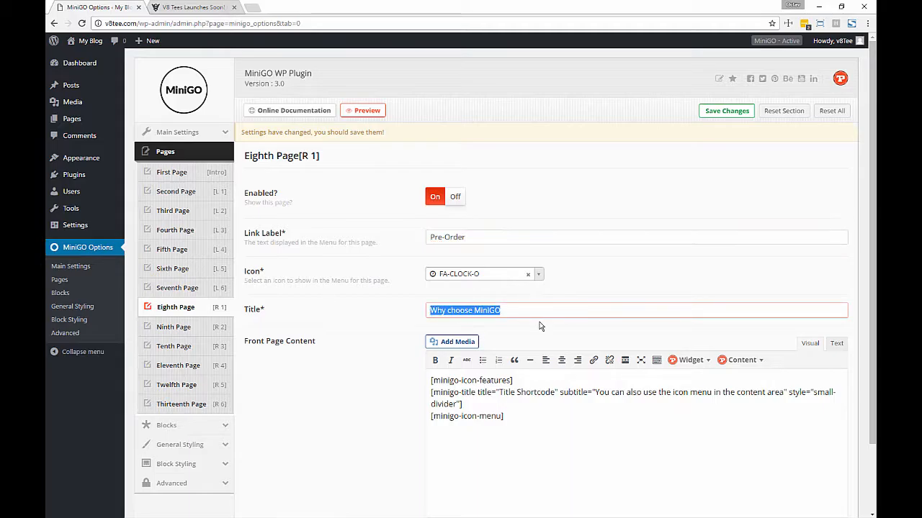
pyautogui.press('BackSpace')
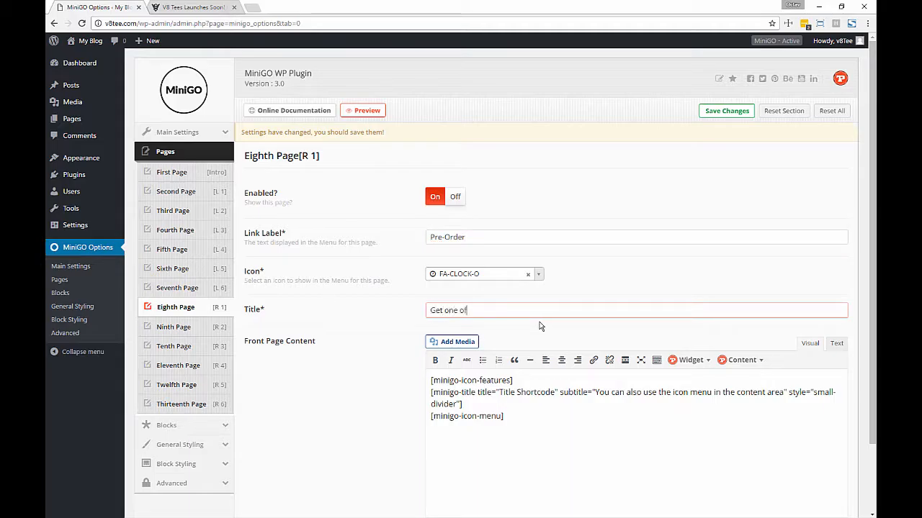
pyautogui.write('Get one of 50 Limited Edition Tees!')
# - Replace the Eighth Page's placeholder content with a sentence inviting early adopters to sign up for the limited edition designs, updates and exclusive insider info
pyautogui.scroll(-2, 533, 345)
pyautogui.click(522, 366)
pyautogui.hotkey('ctrl', 'a')
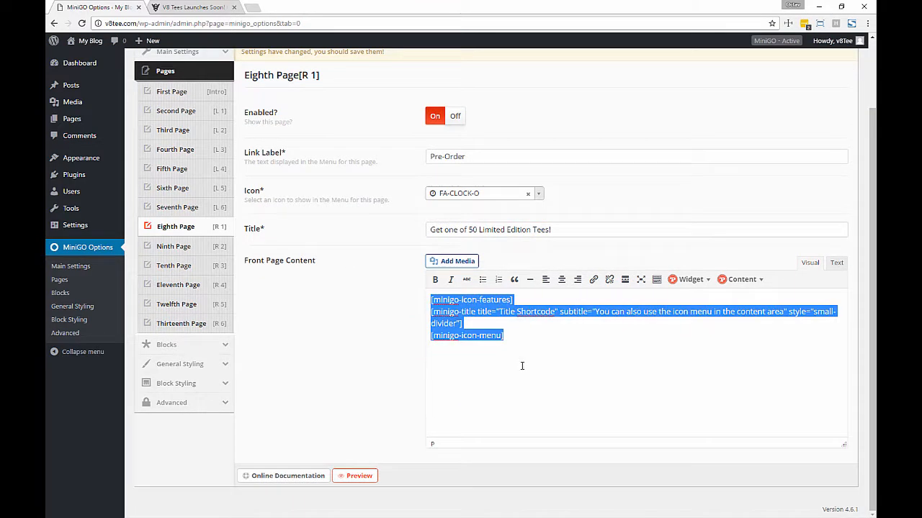
pyautogui.press('BackSpace')
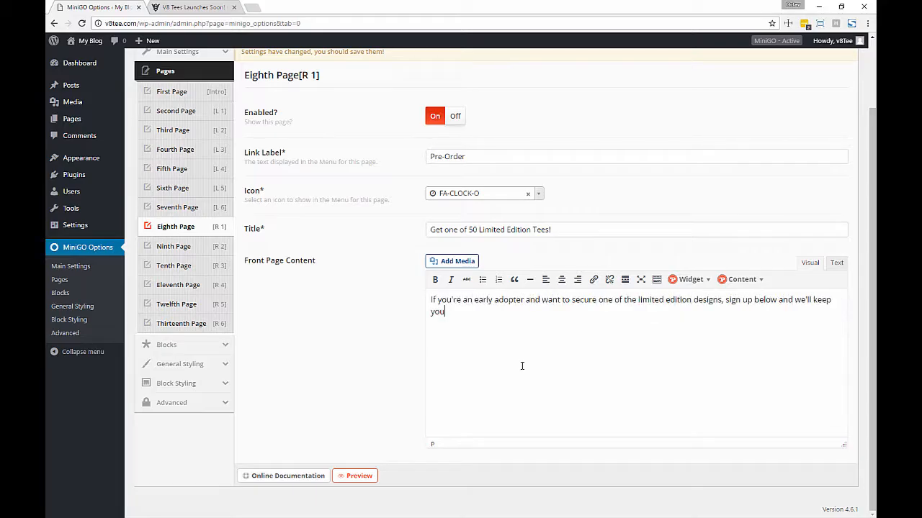
pyautogui.write('updated and send exclusvi')
pyautogui.hotkey('ctrl', 'shift', 'Left')
pyautogui.hotkey('ctrl', 'shift', 'Left')
pyautogui.write('al')
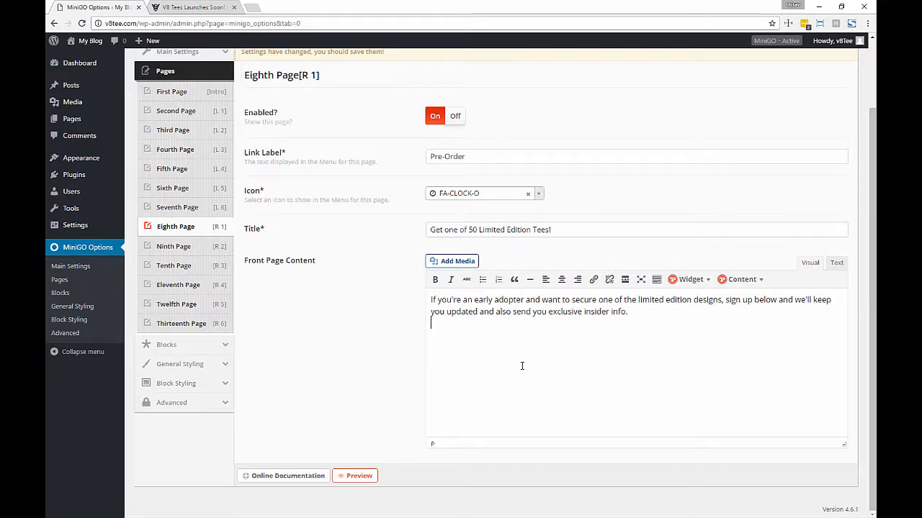
# - Insert a Countdown widget on a new line below the pre-order text
pyautogui.write('[]')
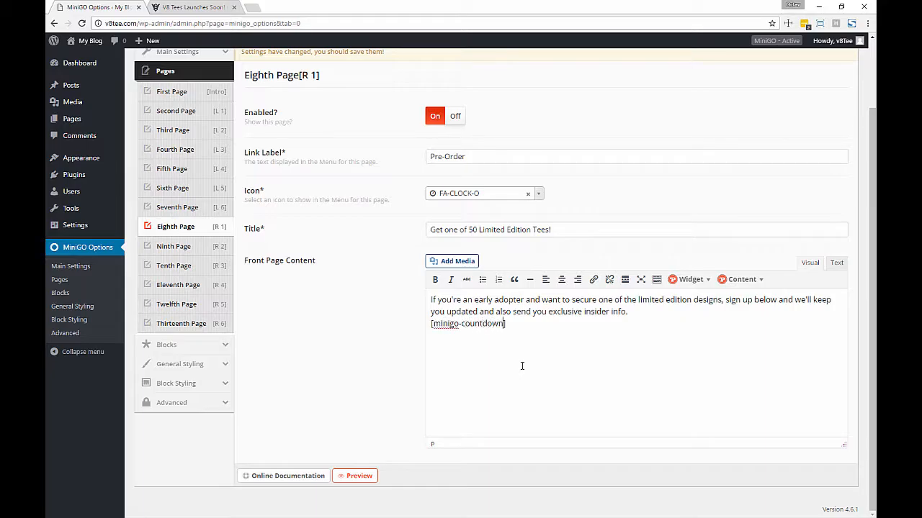
pyautogui.hotkey('ctrl', 'z')
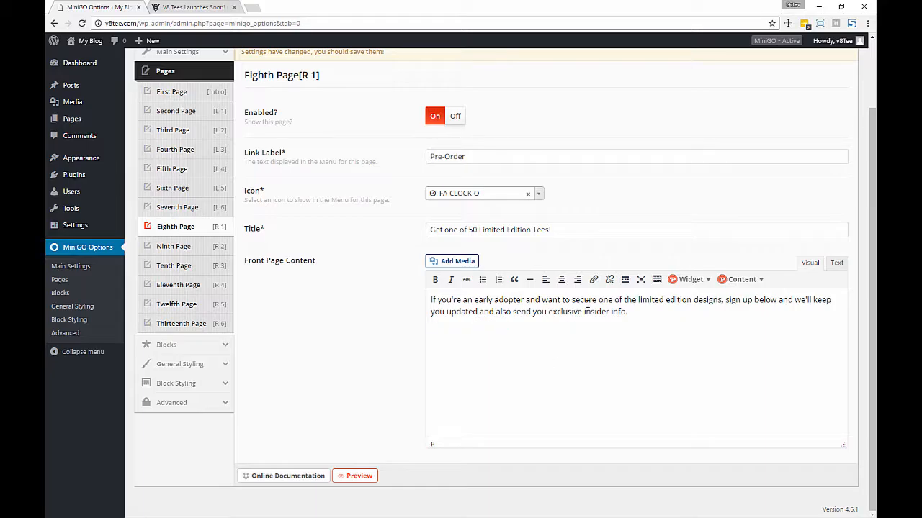
pyautogui.click(691, 280)
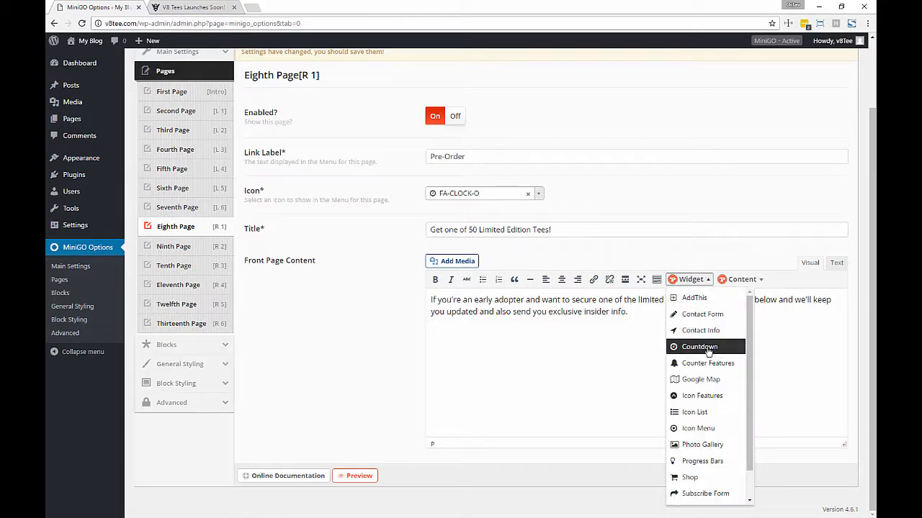
pyautogui.click(699, 347)
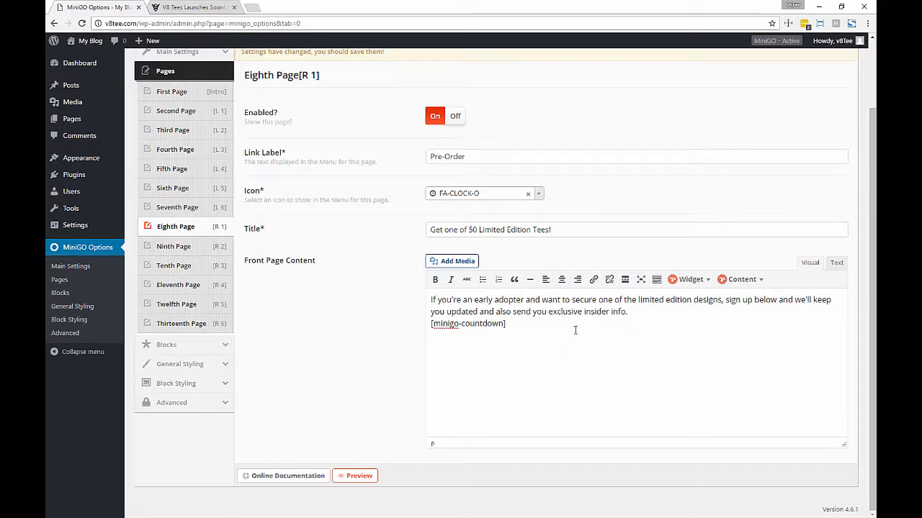
# - Insert a Subscribe Form widget on a new line below the countdown shortcode
pyautogui.click(707, 281)
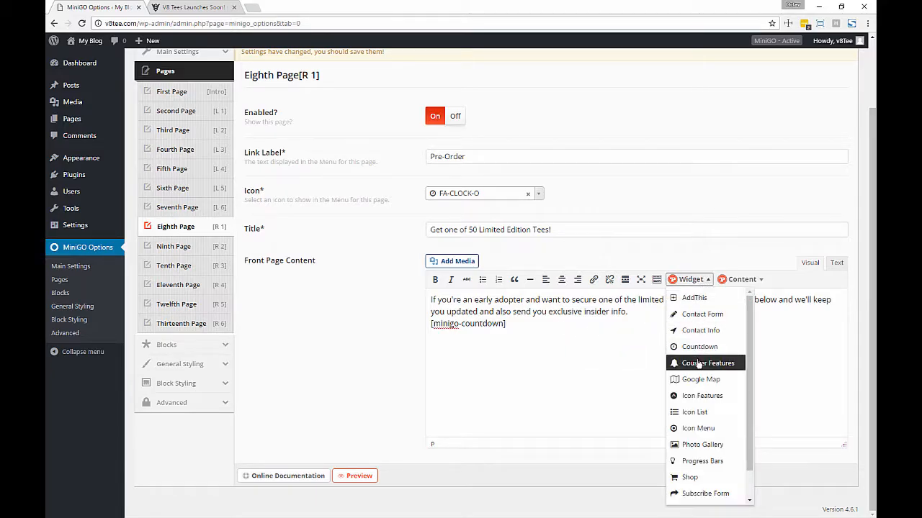
pyautogui.scroll(-1, 704, 381)
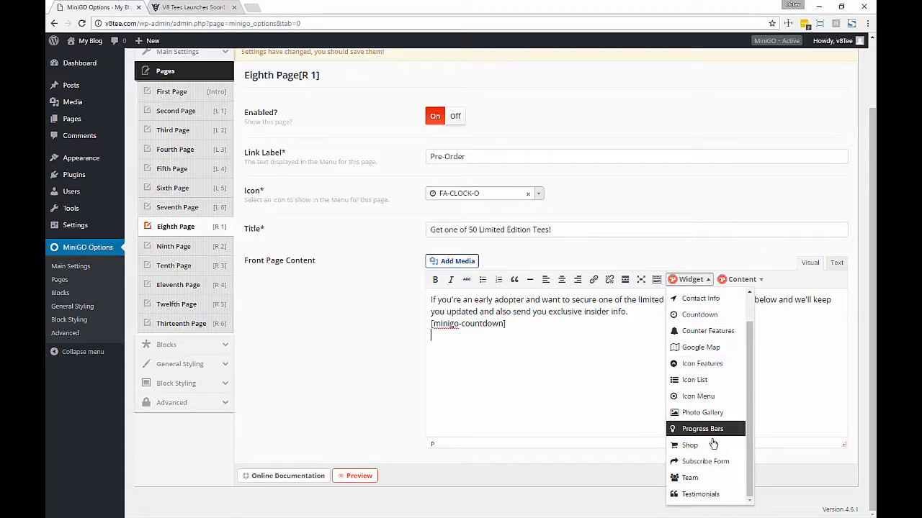
pyautogui.click(712, 462)
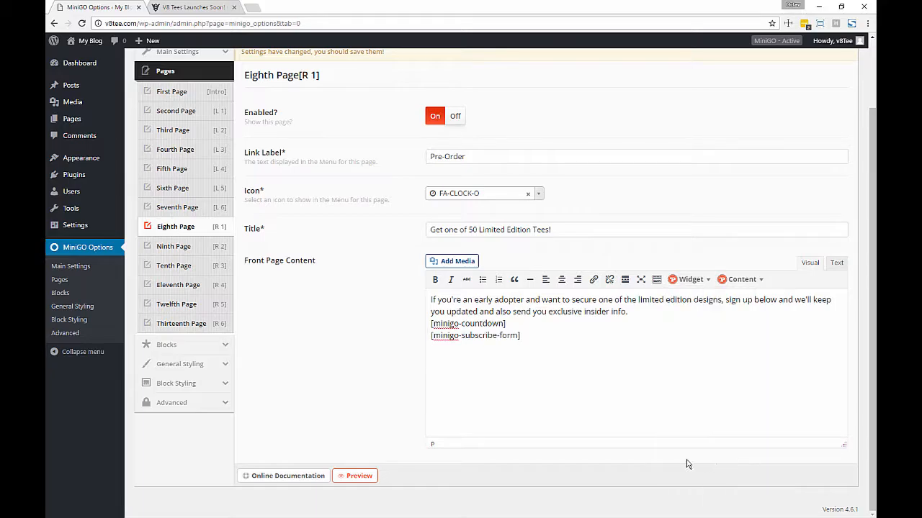
# - Move the countdown above the pre-order text by deleting its shortcode and inserting the Countdown widget on a new first line
pyautogui.hotkey('shift', 'Home')
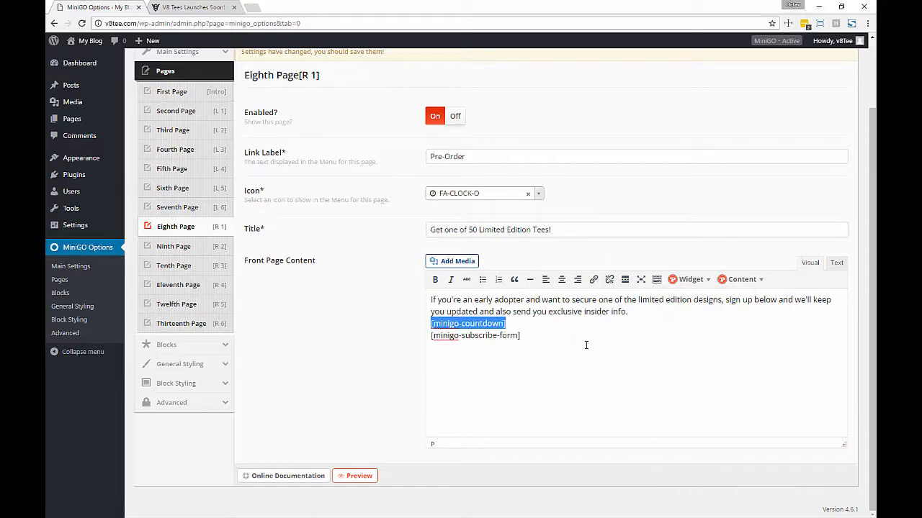
pyautogui.press('Delete')
pyautogui.press('Delete')
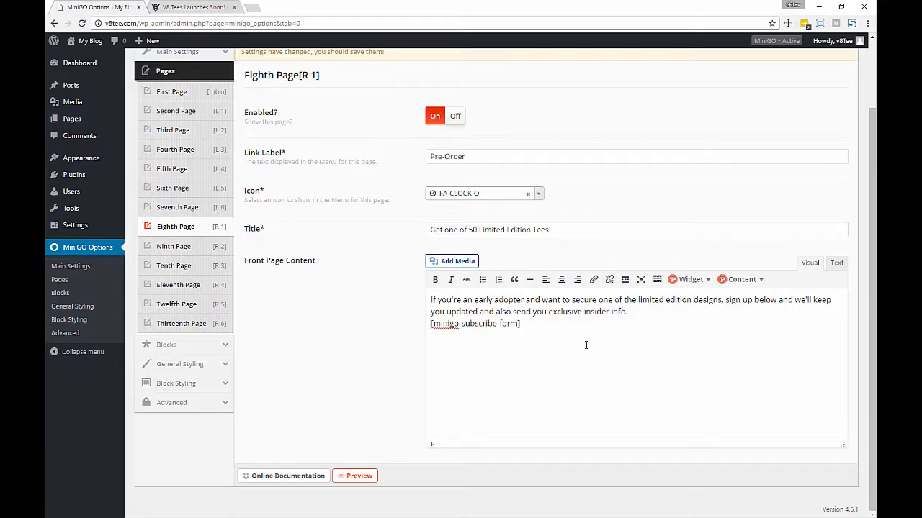
pyautogui.press('Return')
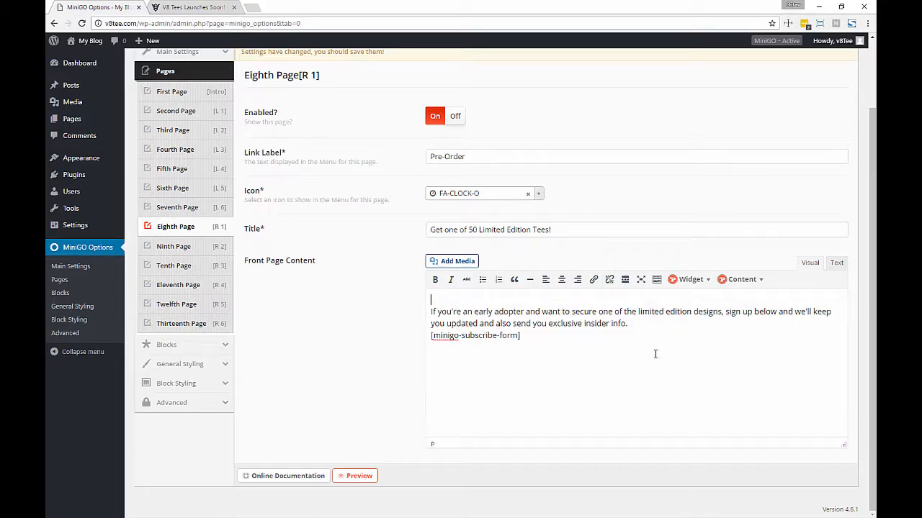
pyautogui.click(696, 281)
pyautogui.scroll(1, 695, 364)
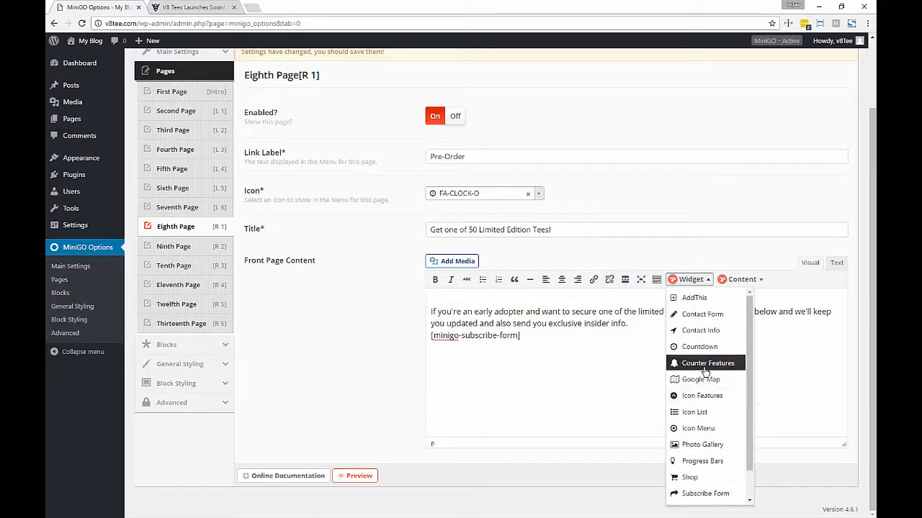
pyautogui.click(636, 346)
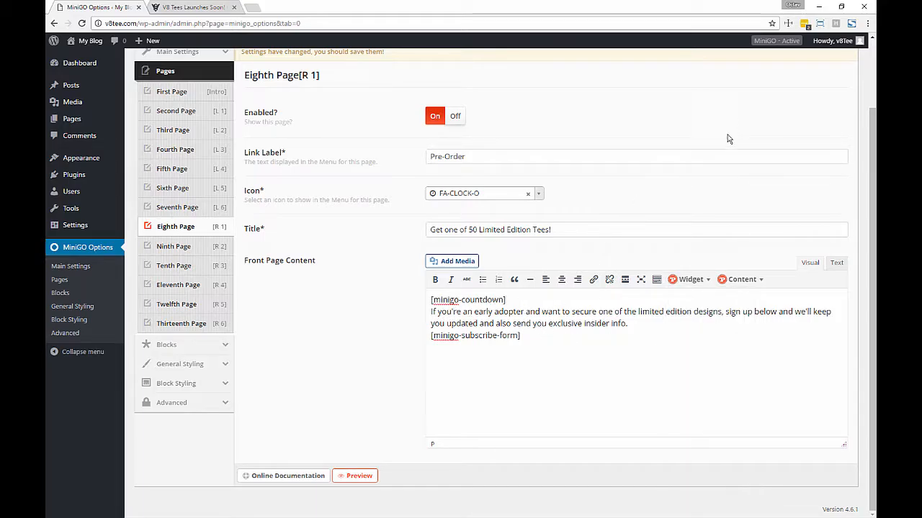
# - Save the Eighth Page changes and reload the site preview
pyautogui.scroll(1, 722, 144)
pyautogui.click(726, 110)
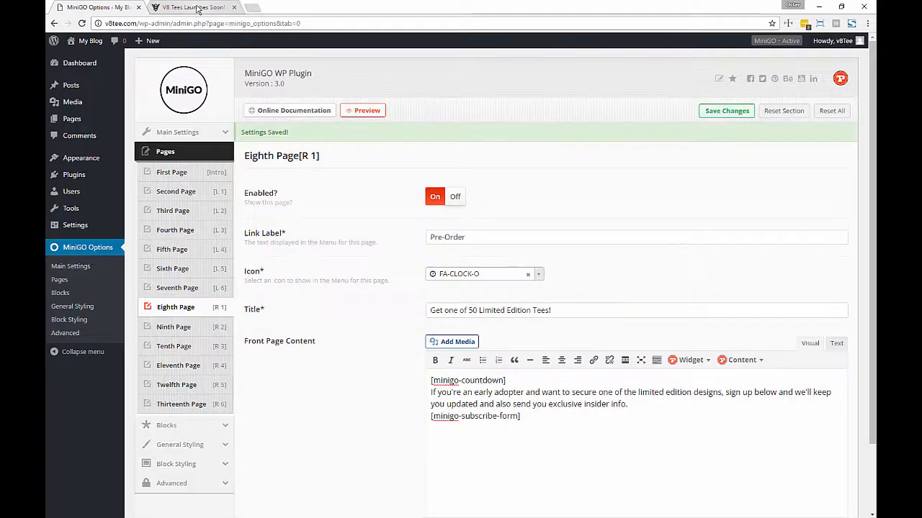
pyautogui.click(197, 8)
pyautogui.press('F5')
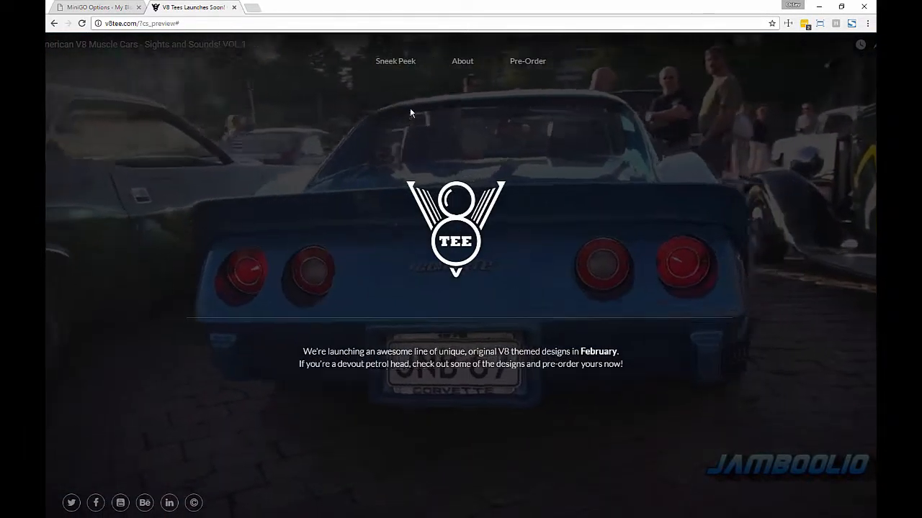
# - Check the About, Pre-Order and Sneek Peek pages in the site preview, closing each one
pyautogui.click(465, 67)
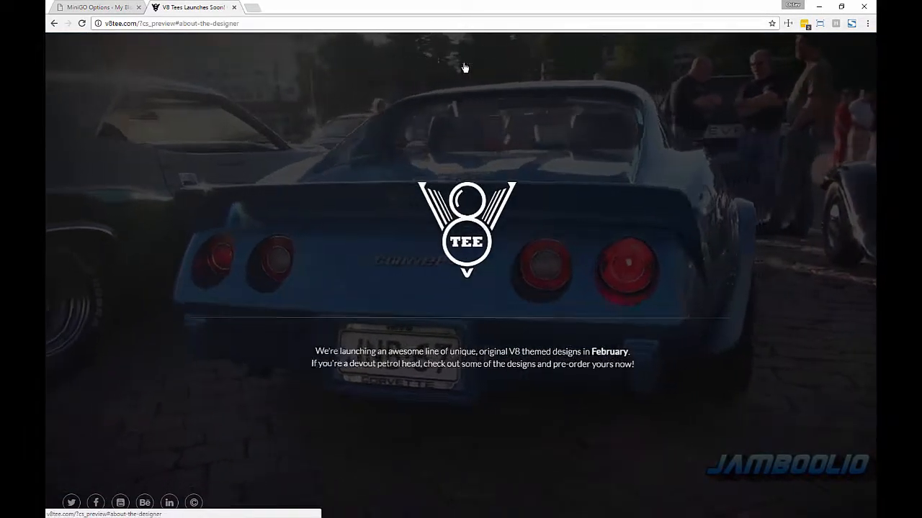
pyautogui.click(461, 57)
pyautogui.click(520, 63)
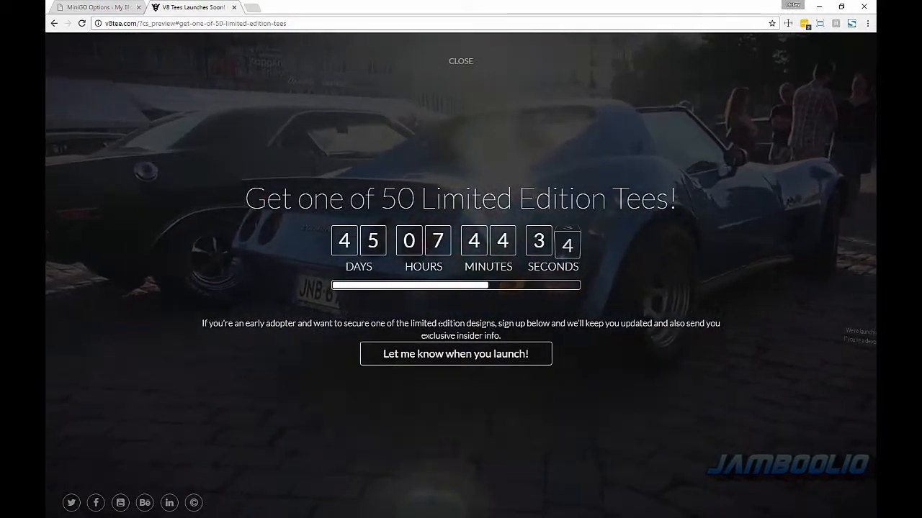
pyautogui.click(465, 64)
pyautogui.click(392, 60)
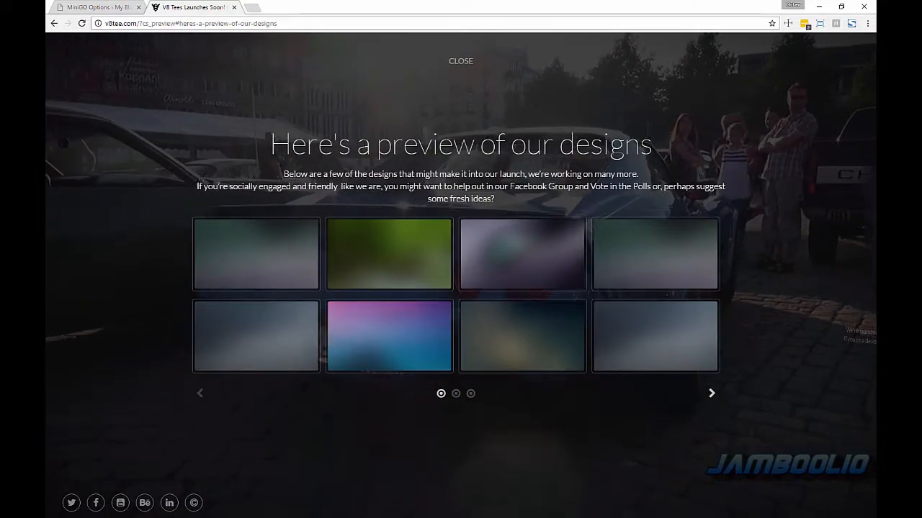
pyautogui.click(464, 62)
# - In the MiniGO navigation settings, set the navigation alignment to Default (Left & Right) and the navigation style to Large
pyautogui.click(94, 8)
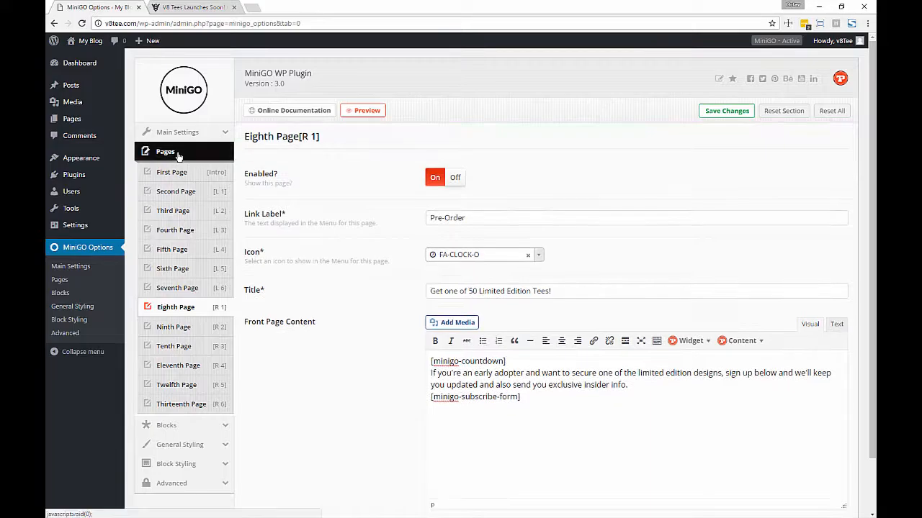
pyautogui.click(179, 153)
pyautogui.click(188, 217)
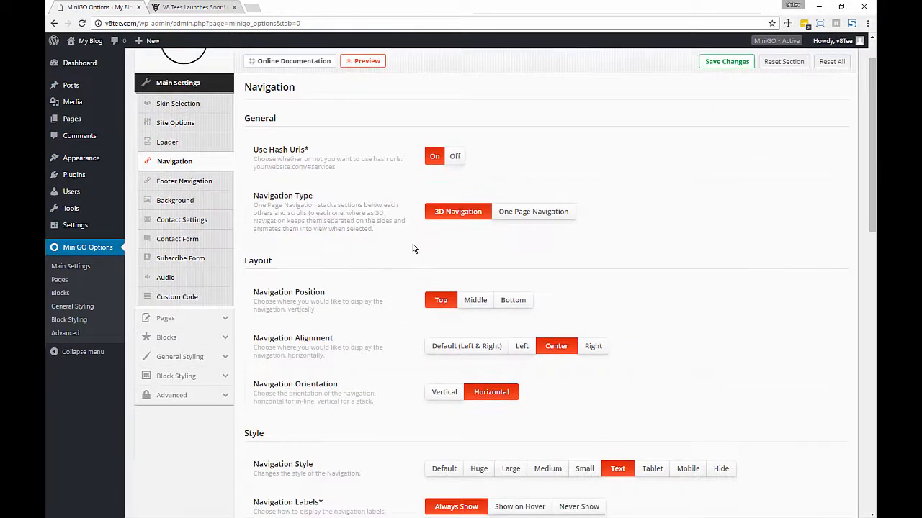
pyautogui.scroll(-2, 414, 236)
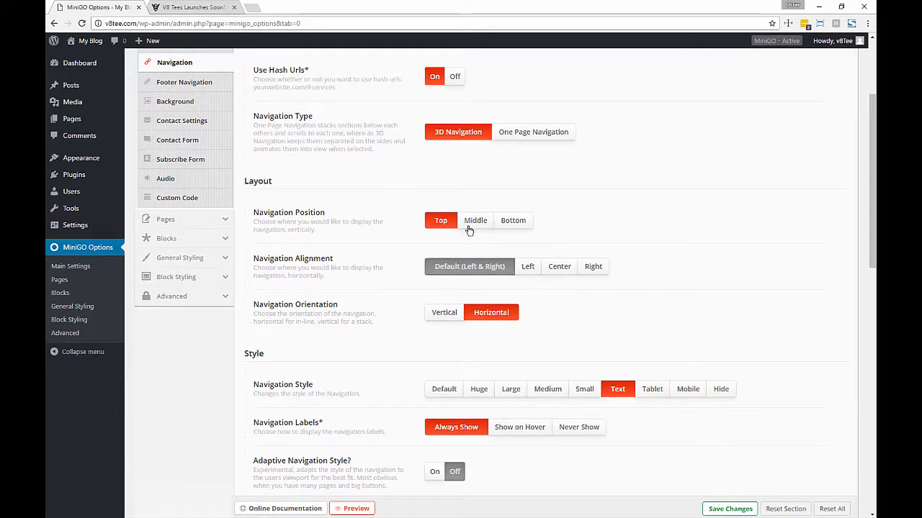
pyautogui.scroll(-2, 484, 293)
pyautogui.scroll(-2, 547, 317)
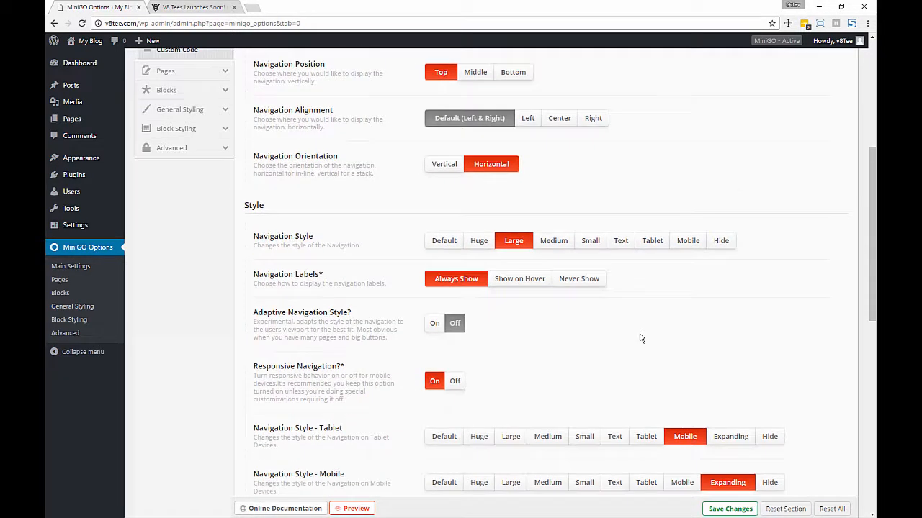
# - Check the Pre-Order and Sneek Peek pages with the new navigation in the site preview, and close the preview
pyautogui.click(444, 121)
pyautogui.scroll(-2, 609, 280)
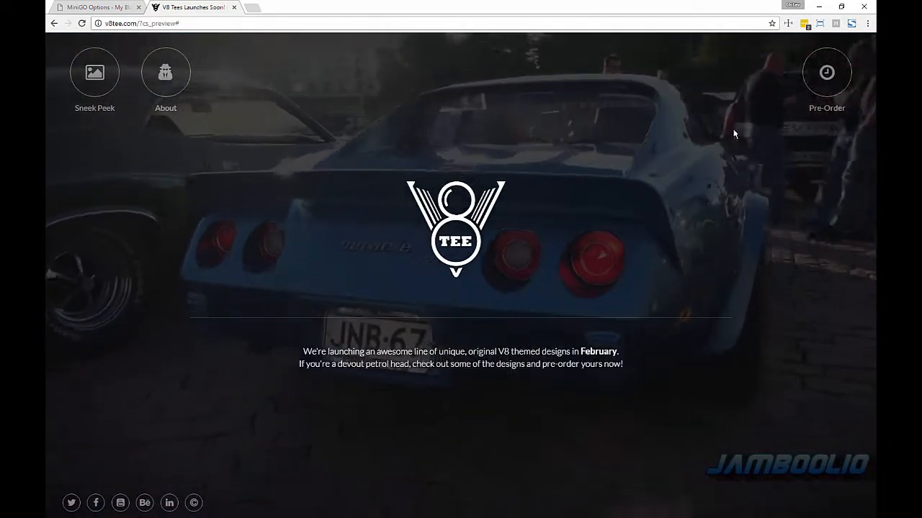
pyautogui.click(826, 74)
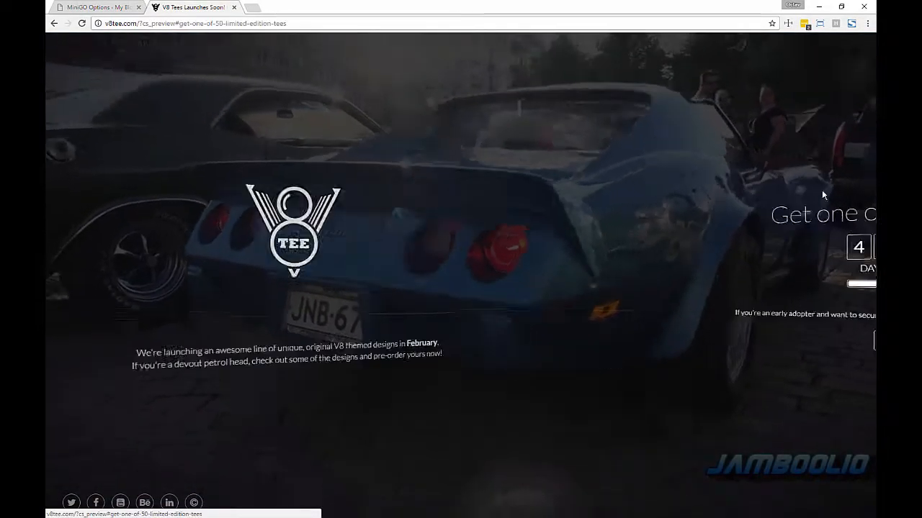
pyautogui.click(857, 72)
pyautogui.click(86, 86)
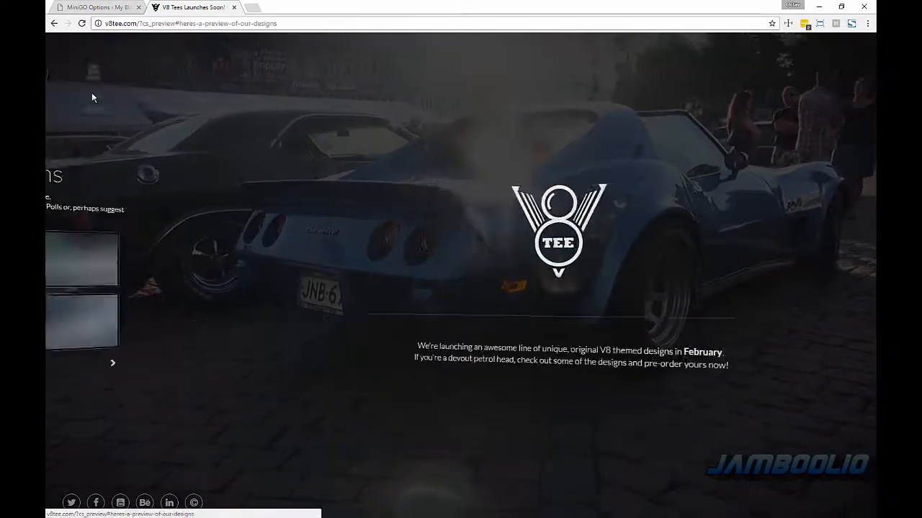
pyautogui.click(93, 72)
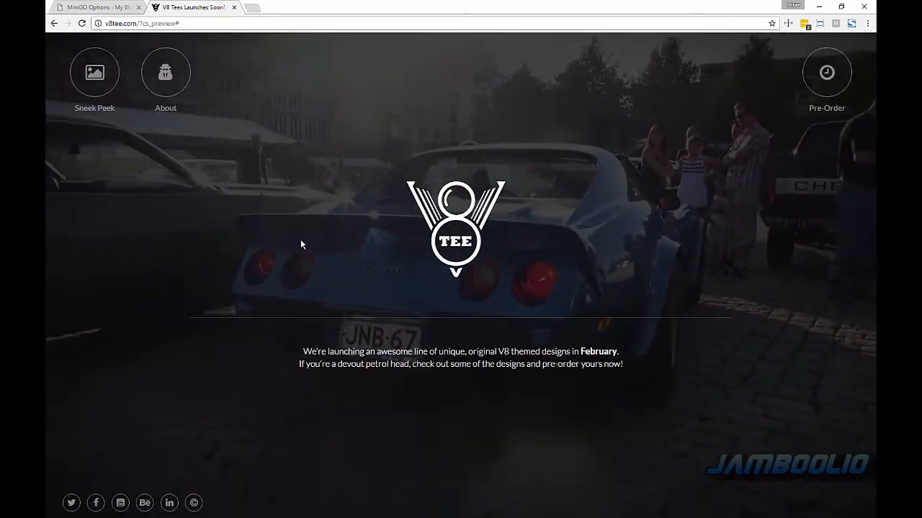
pyautogui.click(233, 8)
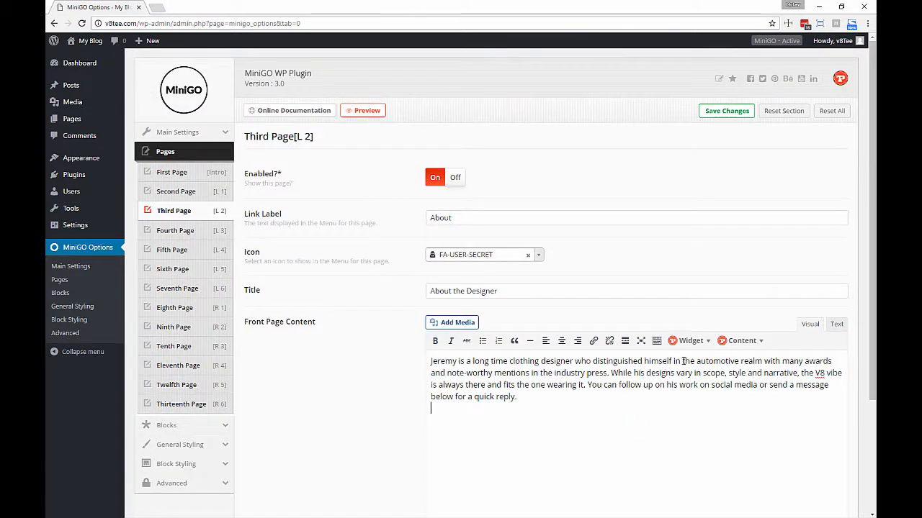
# - Insert a Two halfs (1/2 1/2) grid below the designer text in the Third Page content
pyautogui.click(732, 343)
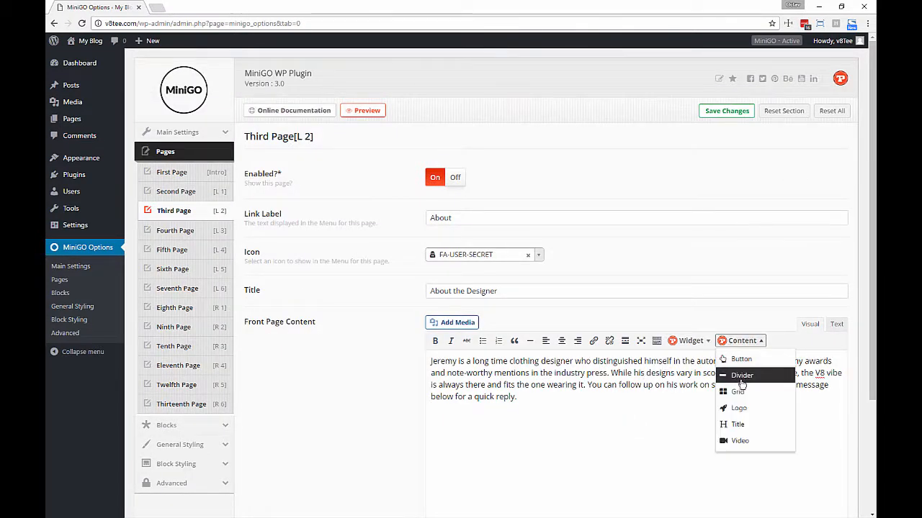
pyautogui.click(737, 392)
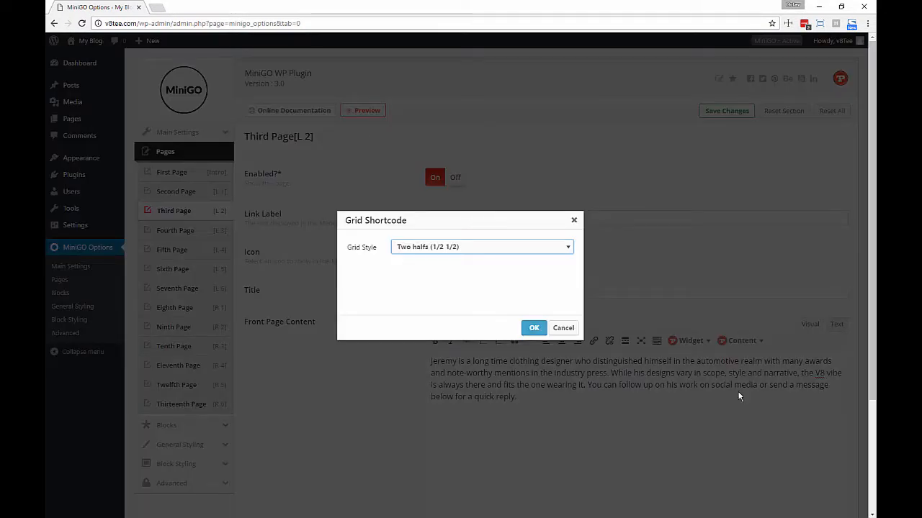
pyautogui.click(461, 247)
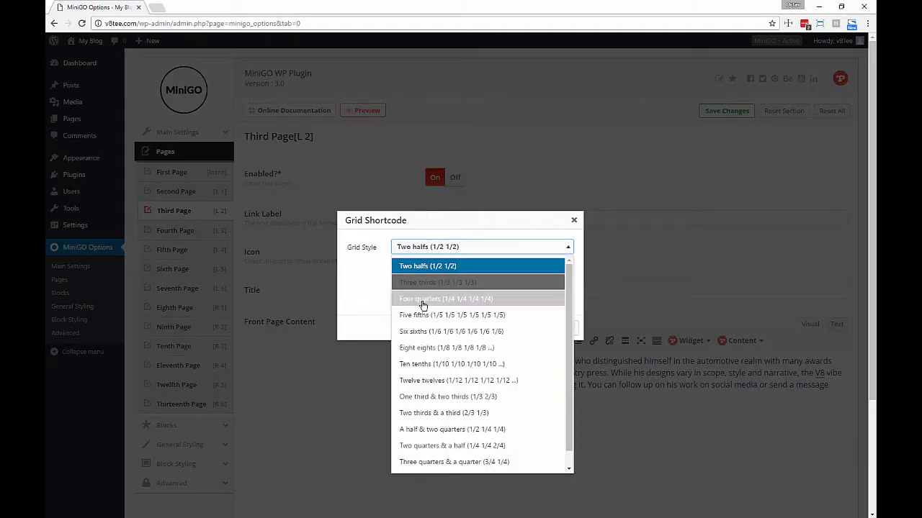
pyautogui.scroll(-1, 439, 383)
pyautogui.scroll(1, 439, 382)
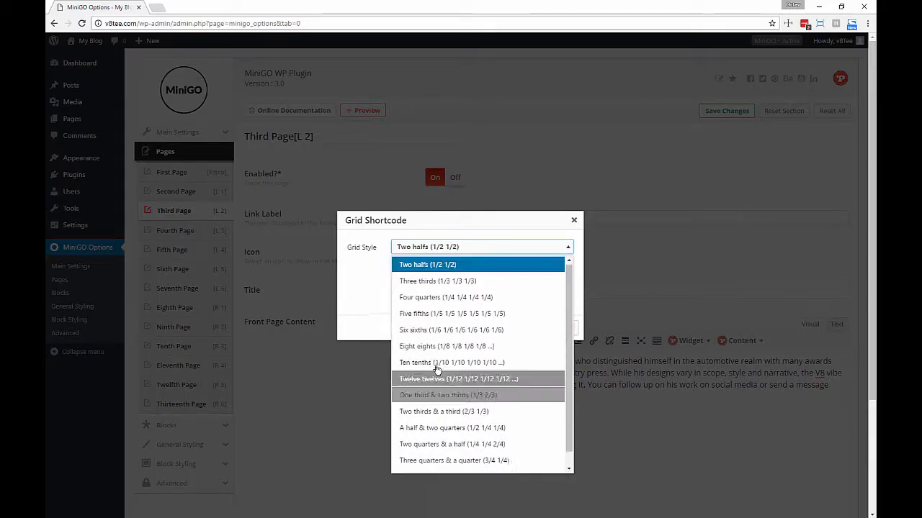
pyautogui.click(446, 264)
pyautogui.click(534, 330)
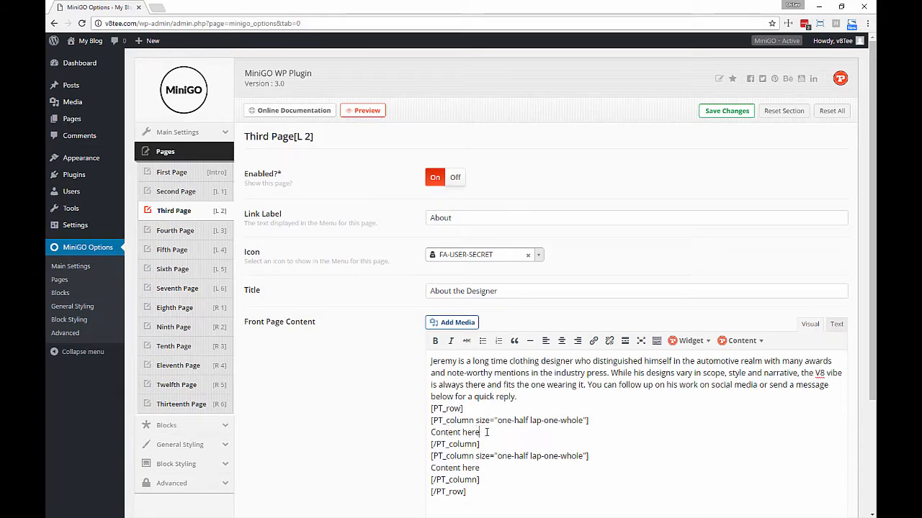
# - Replace the first grid column's placeholder with the Team widget and the second column's with the Contact Form widget
pyautogui.click(685, 345)
pyautogui.scroll(-1, 702, 325)
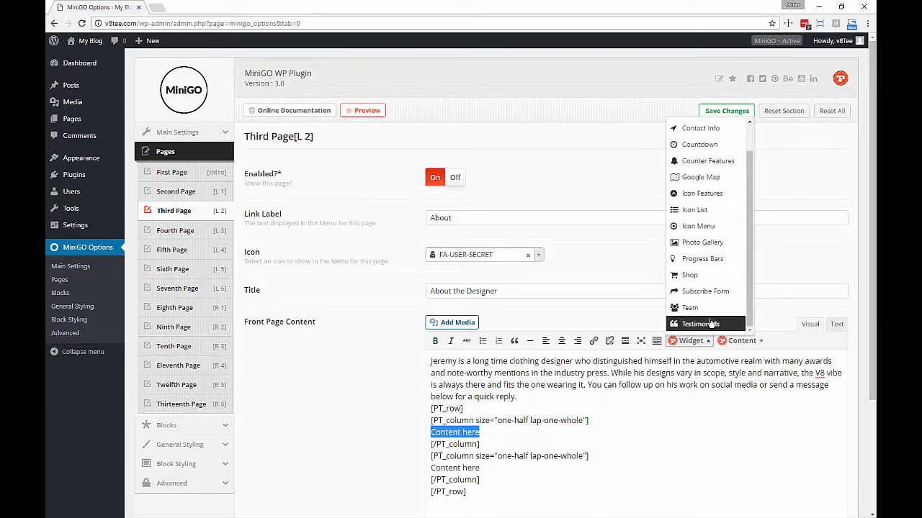
pyautogui.click(696, 308)
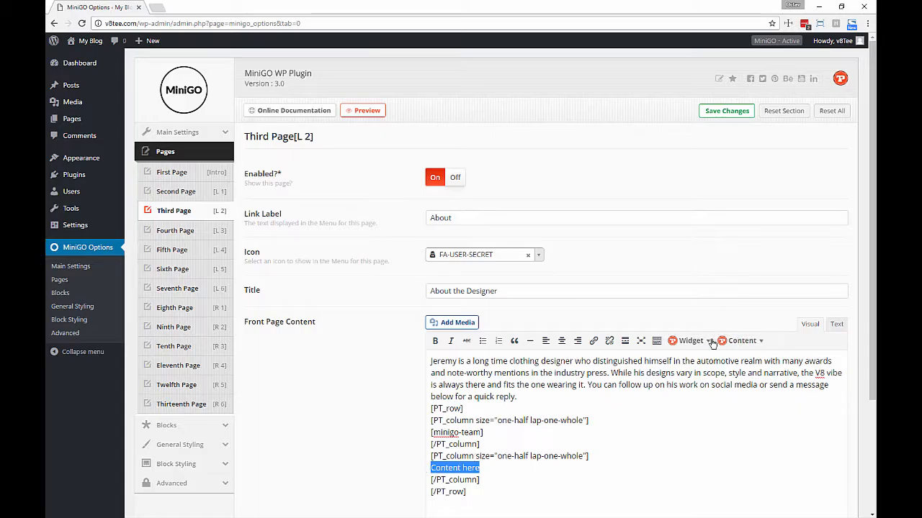
pyautogui.click(689, 340)
pyautogui.scroll(1, 716, 304)
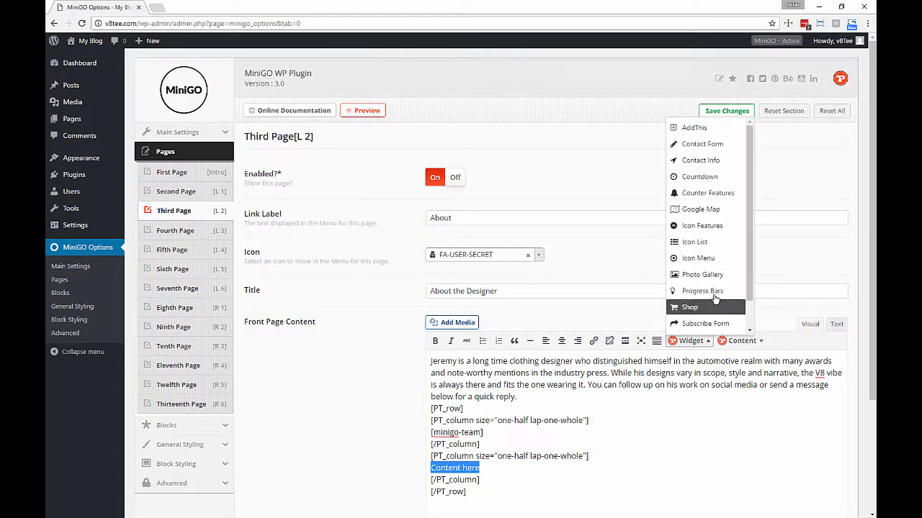
pyautogui.click(702, 144)
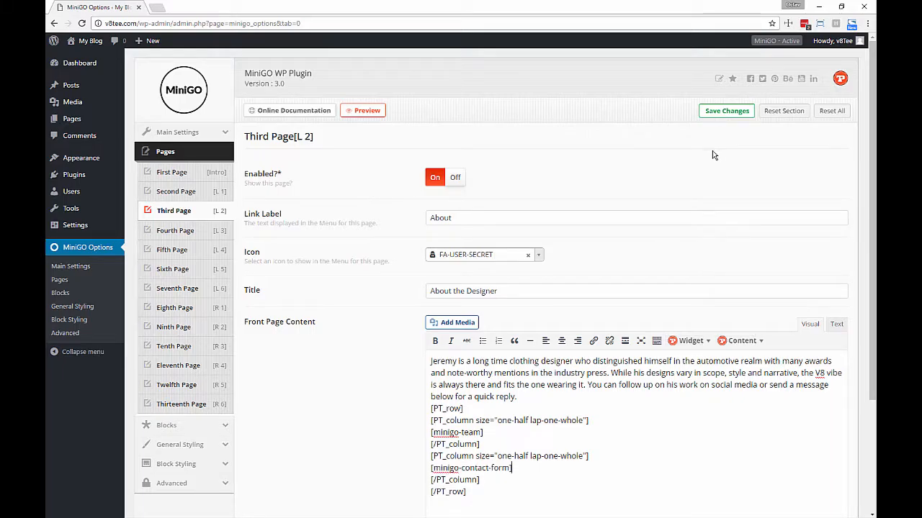
# - Save the Third Page changes and open the site preview
pyautogui.scroll(-1, 581, 408)
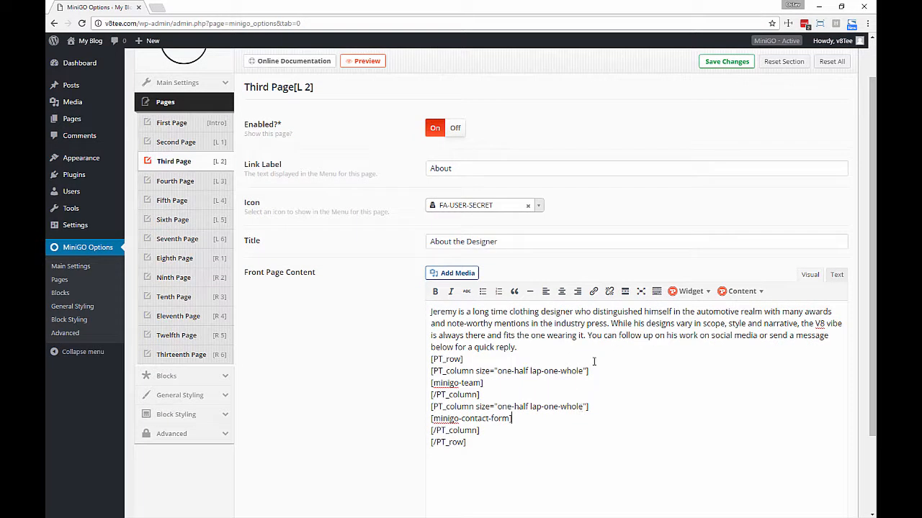
pyautogui.scroll(1, 594, 361)
pyautogui.click(723, 112)
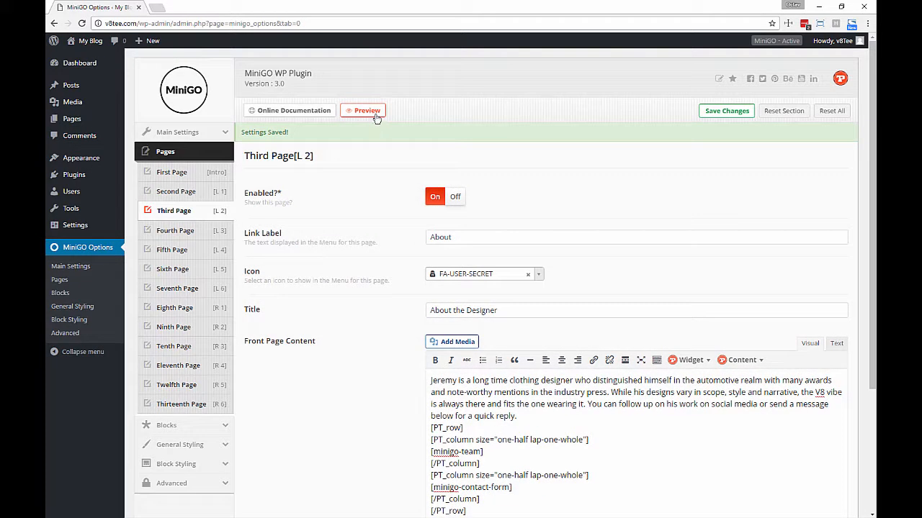
pyautogui.click(374, 114)
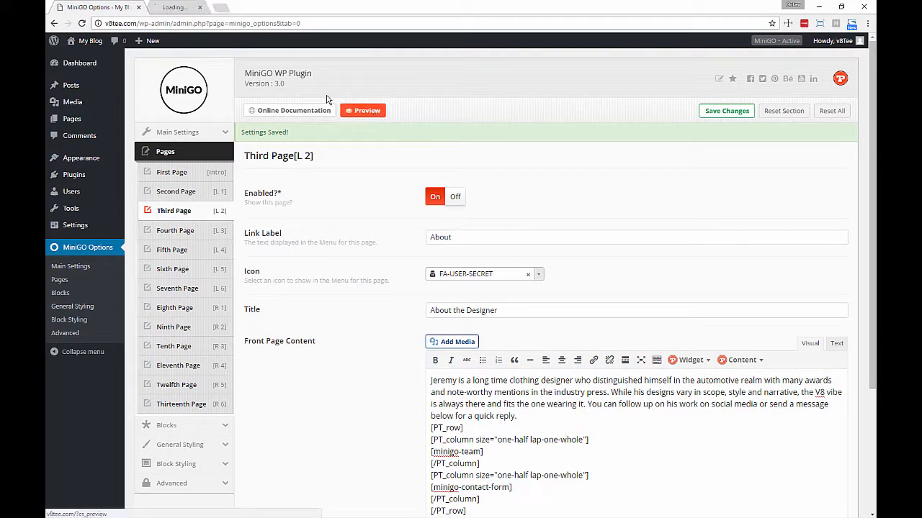
pyautogui.click(193, 8)
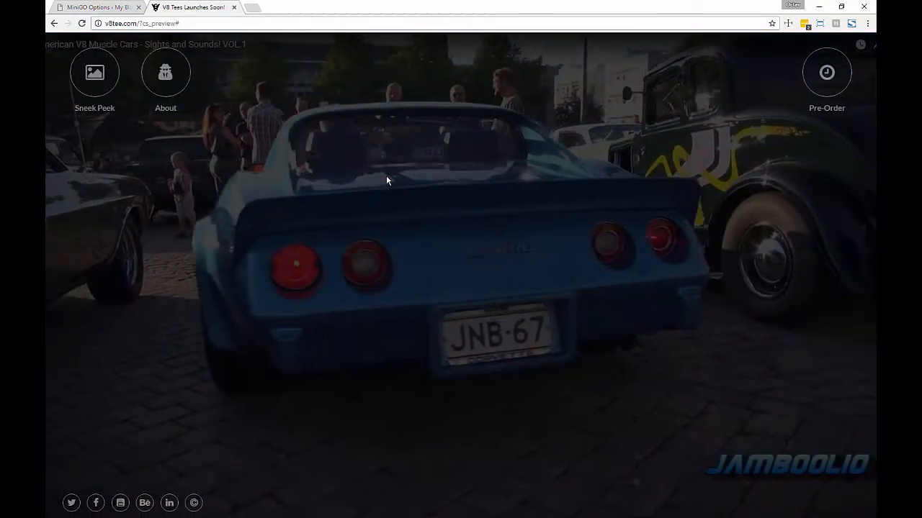
# - Check the About page's team and contact form in the preview, close it and open the Pre-Order page
pyautogui.click(165, 72)
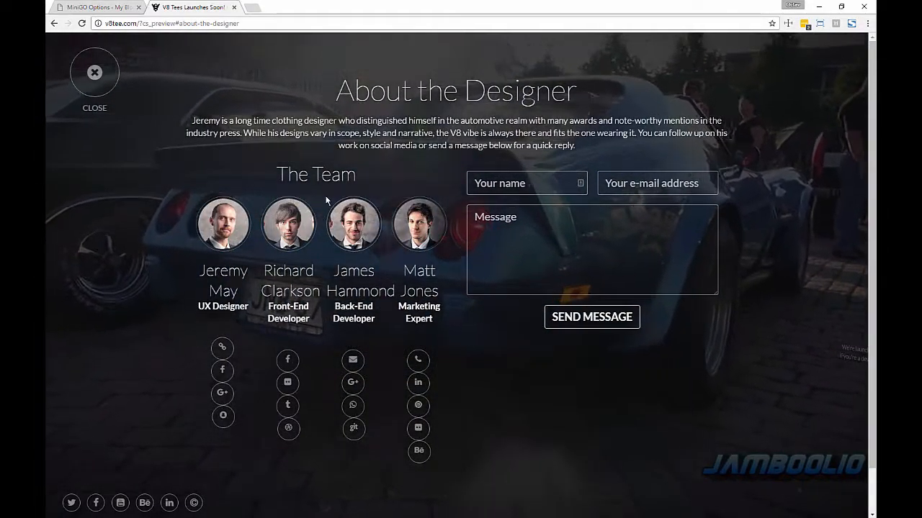
pyautogui.click(106, 88)
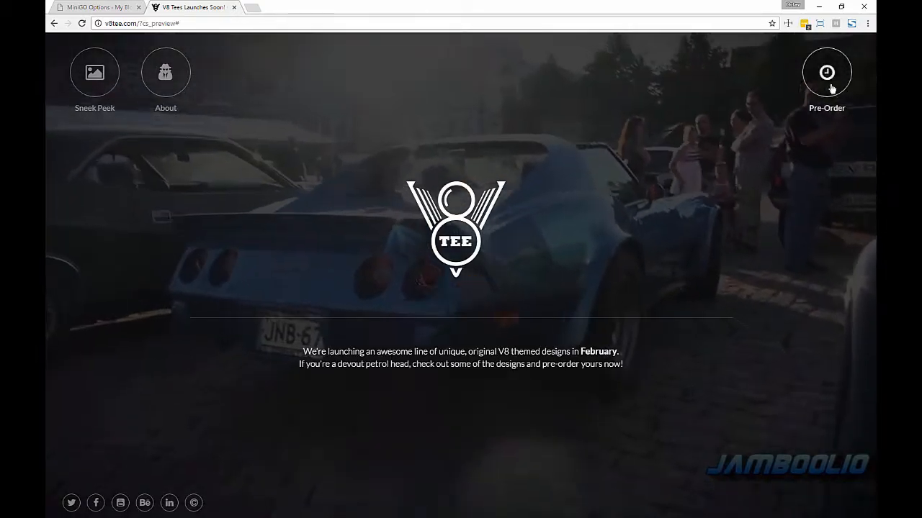
pyautogui.click(826, 72)
# - Break the Eighth Page's pre-order text into two lines after "limited edition designs,"
pyautogui.click(83, 6)
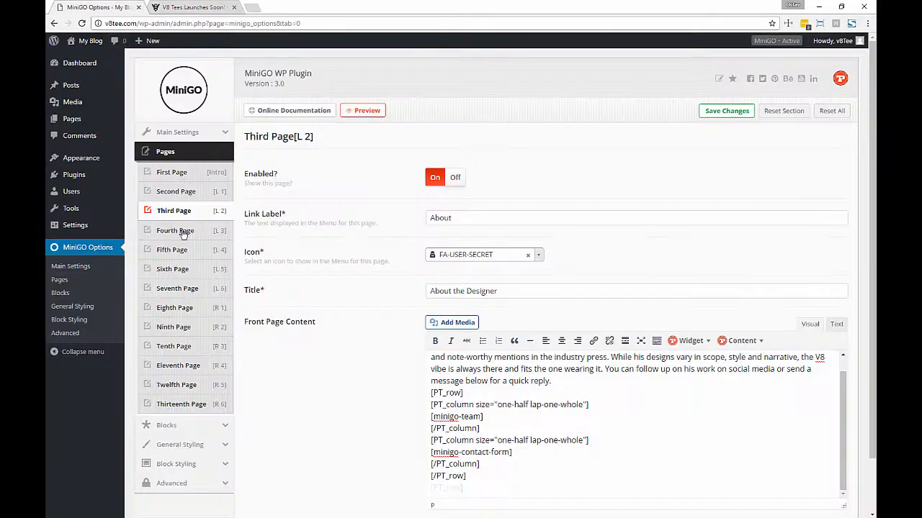
pyautogui.click(175, 308)
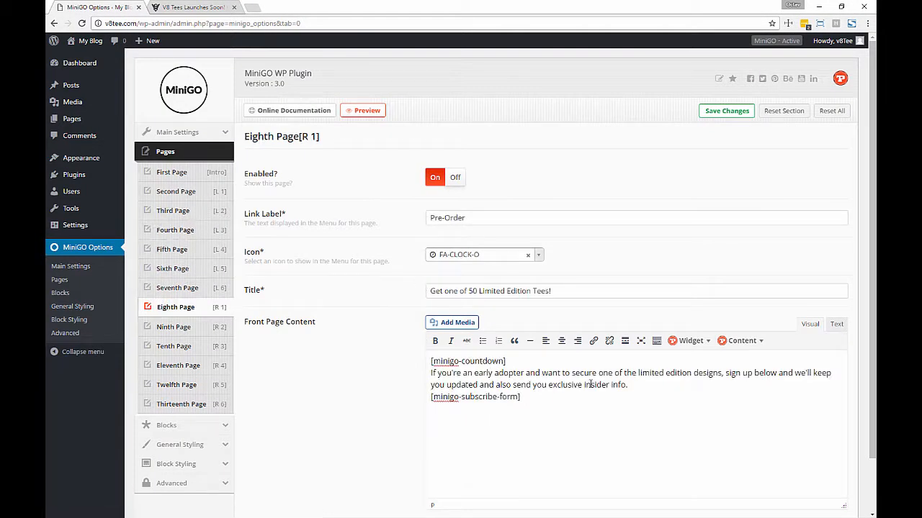
pyautogui.press('Delete')
pyautogui.press('Return')
pyautogui.hotkey('ctrl', 'z')
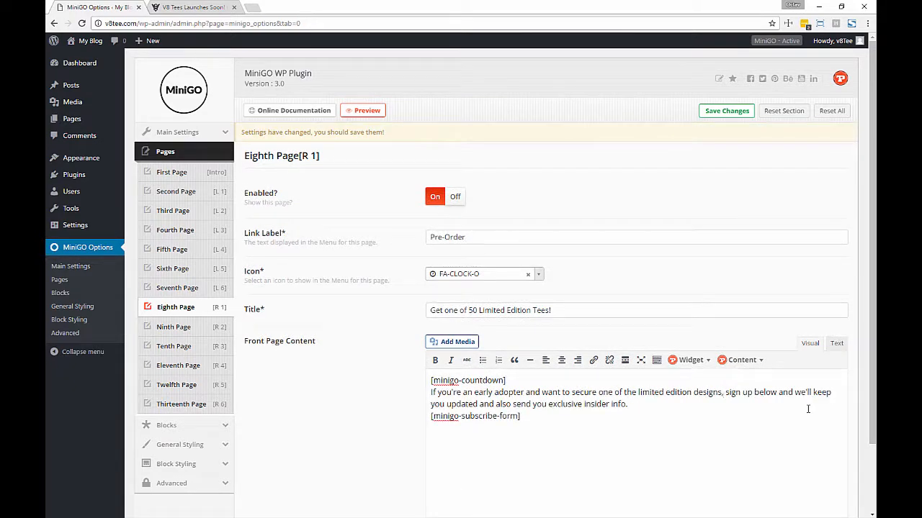
pyautogui.hotkey('shift', 'Return')
pyautogui.press('Up')
pyautogui.hotkey('shift', 'End')
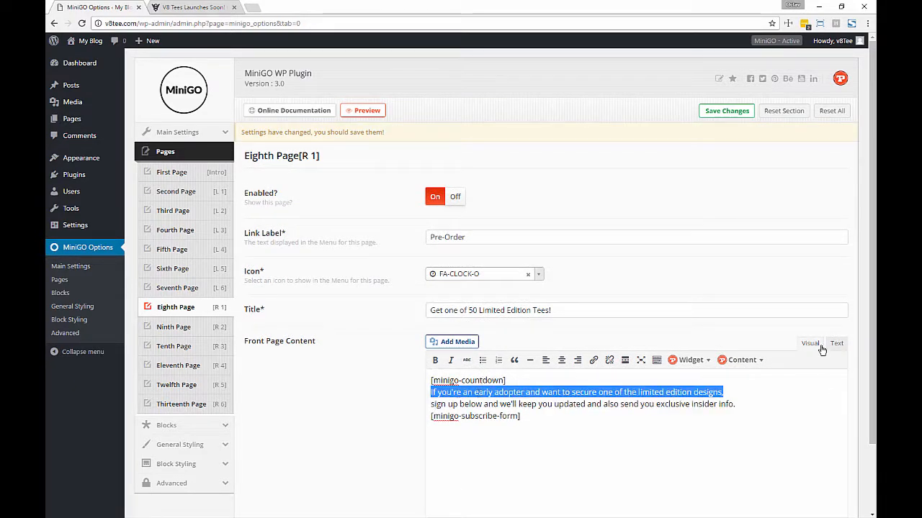
pyautogui.click(690, 392)
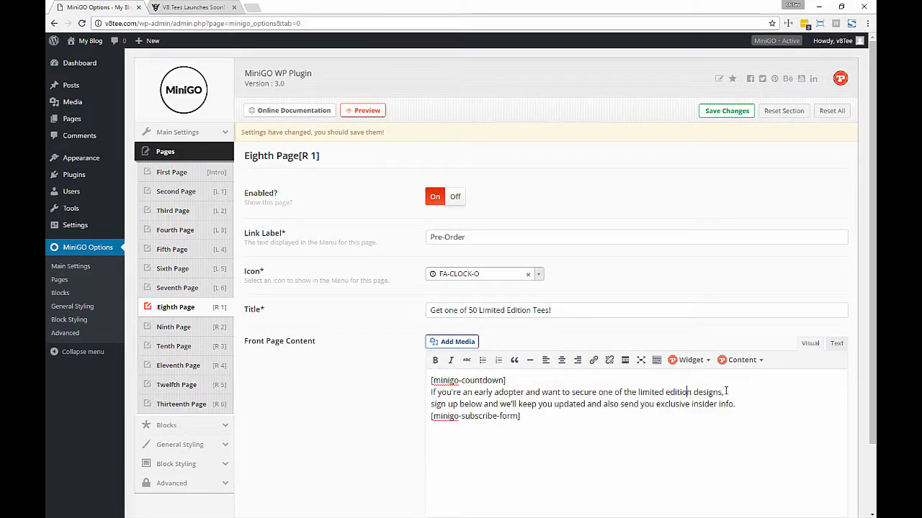
# - Wrap the "If you're an early adopter" line in h4 heading tags in the HTML source and return to the visual editor
pyautogui.click(836, 344)
pyautogui.write('<h3>')
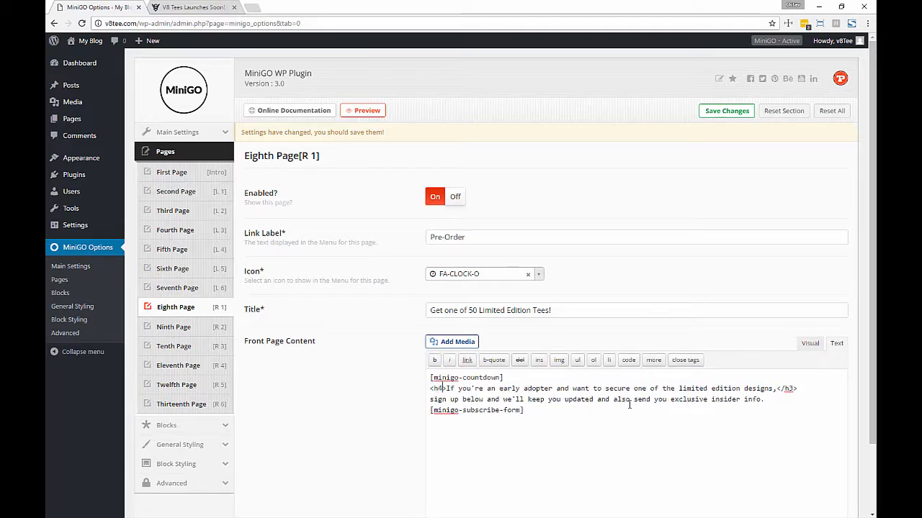
pyautogui.click(810, 344)
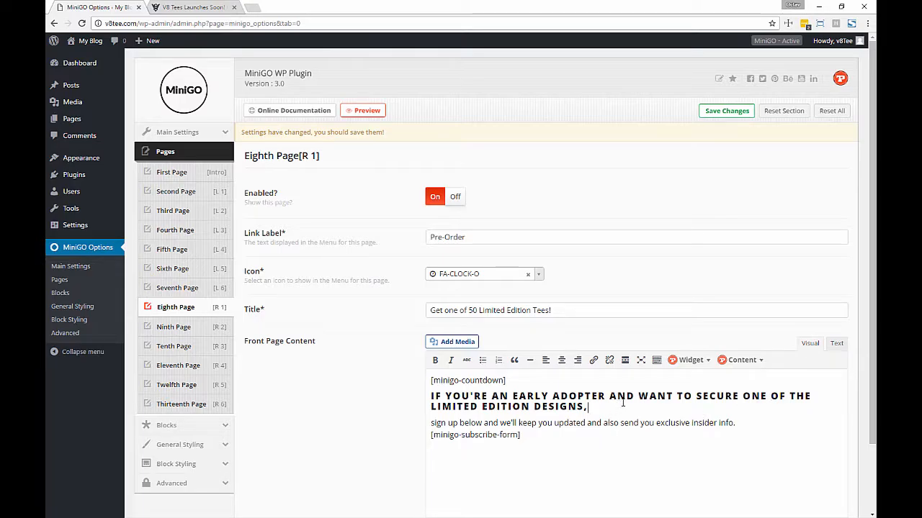
# - Save the Eighth Page changes and reload the Pre-Order page preview
pyautogui.click(718, 113)
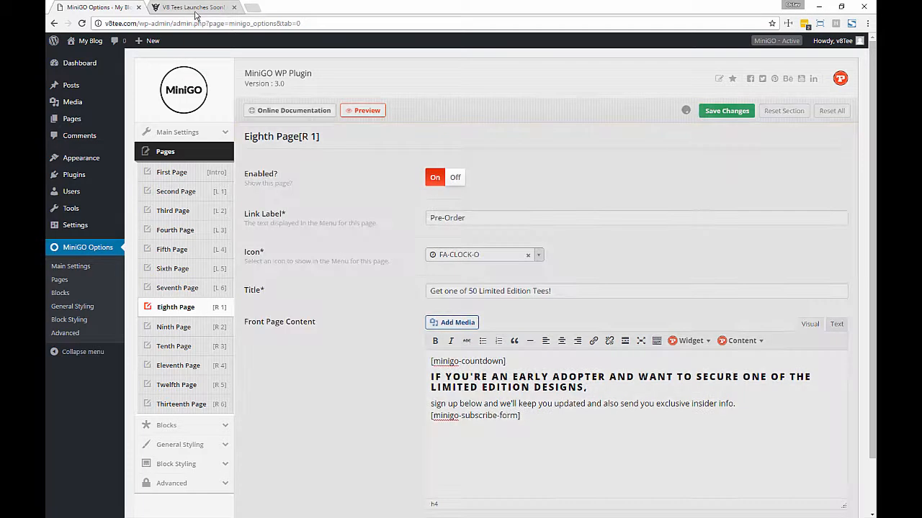
pyautogui.click(194, 9)
pyautogui.press('F5')
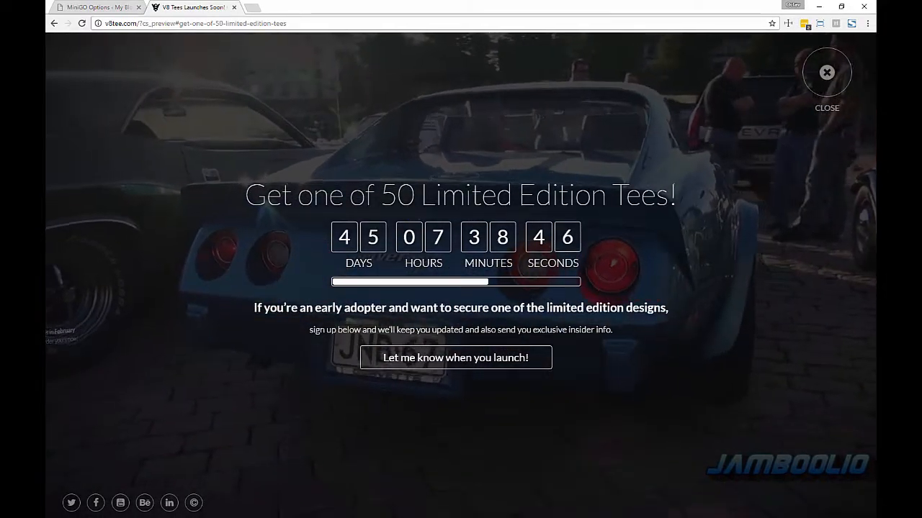
# - Show the editor's extra formatting options, try Heading 5 and Heading 3 on the "If you're an early adopter" line, and restore Heading 4
pyautogui.click(99, 7)
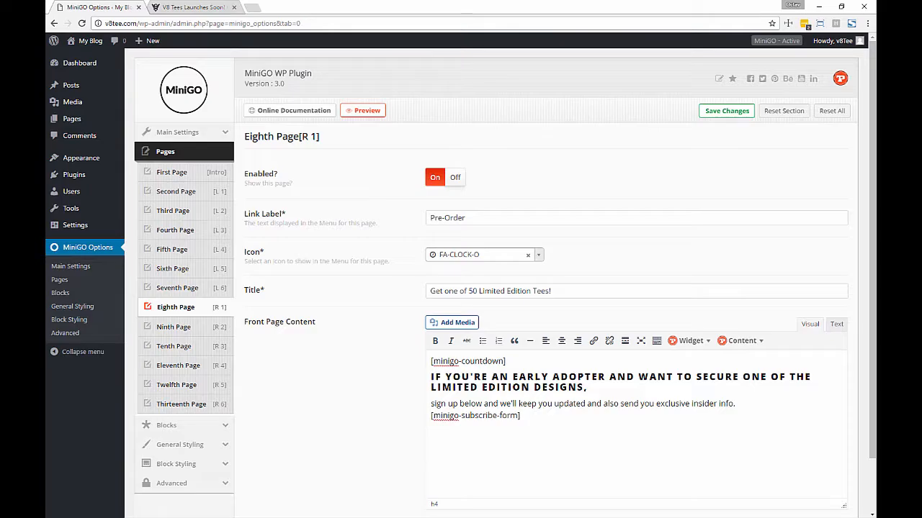
pyautogui.click(656, 342)
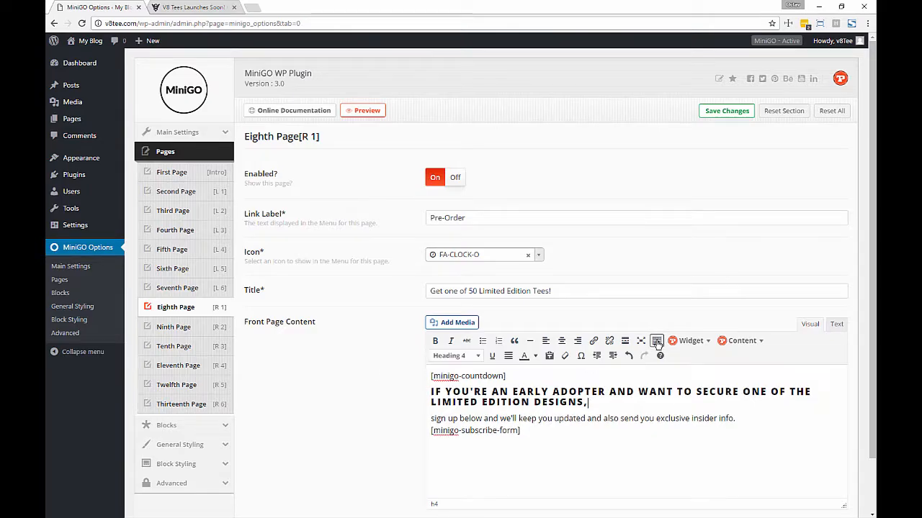
pyautogui.moveTo(591, 402); pyautogui.dragTo(416, 389)
pyautogui.click(474, 356)
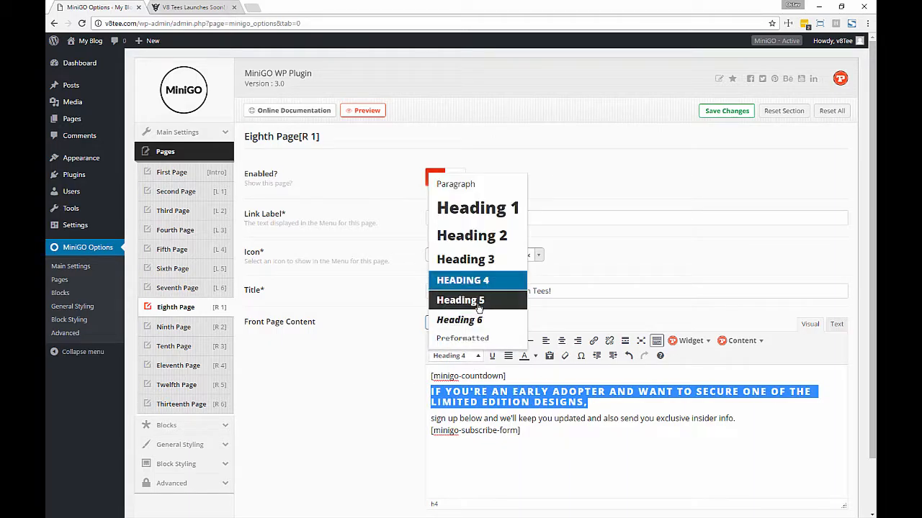
pyautogui.click(465, 301)
pyautogui.click(475, 375)
pyautogui.click(477, 304)
pyautogui.click(475, 375)
pyautogui.click(465, 279)
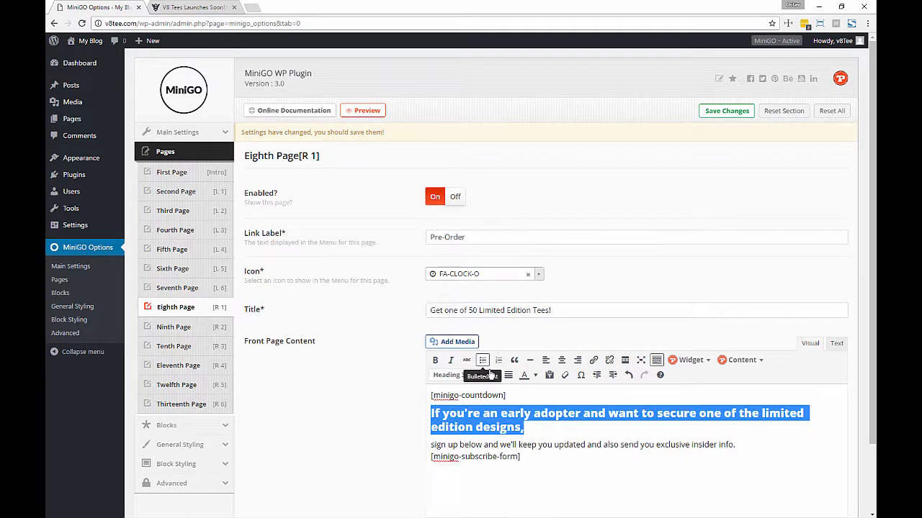
pyautogui.click(475, 375)
pyautogui.click(488, 301)
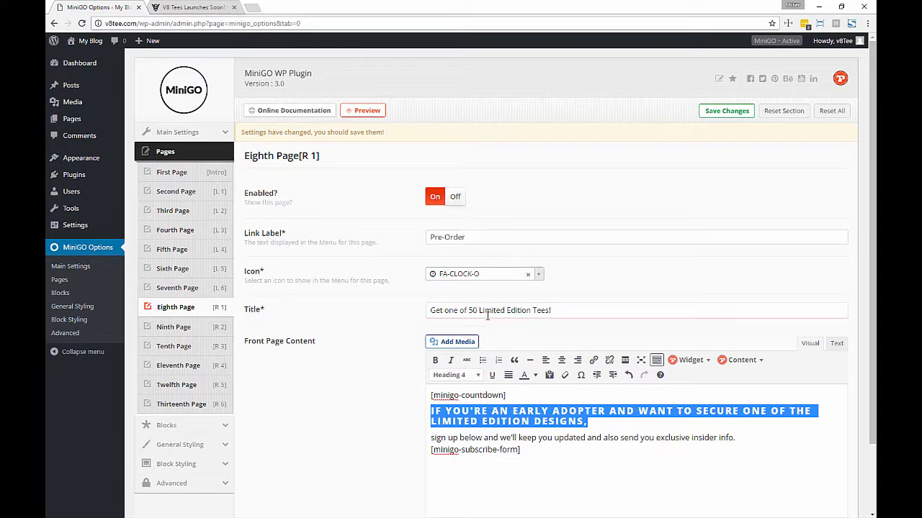
pyautogui.click(546, 432)
pyautogui.scroll(-2, 550, 463)
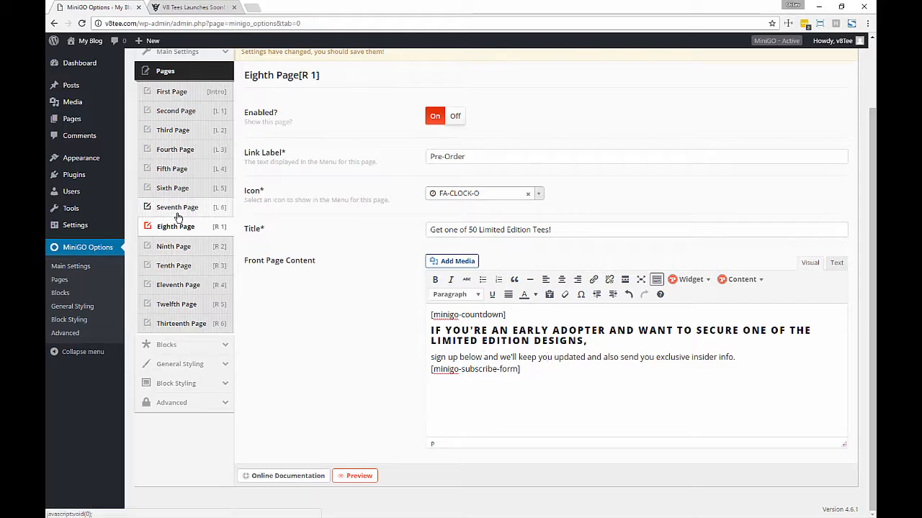
pyautogui.click(177, 112)
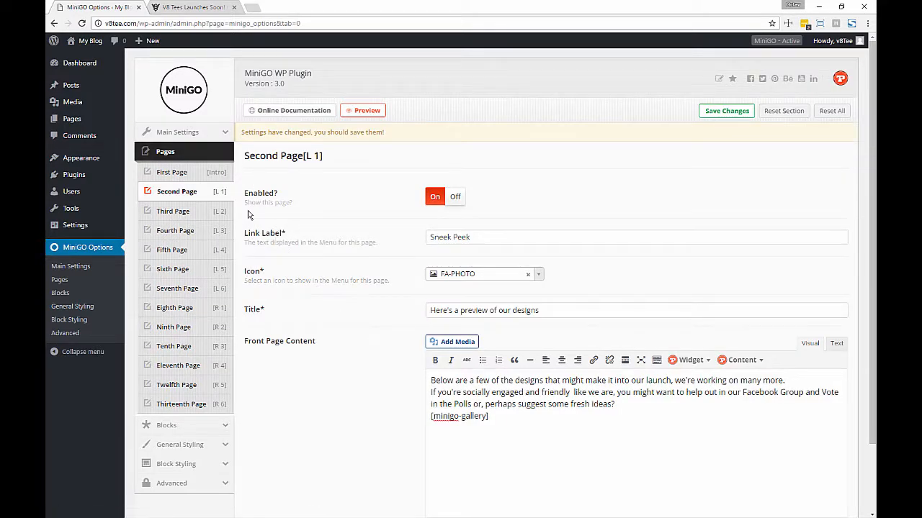
pyautogui.click(194, 212)
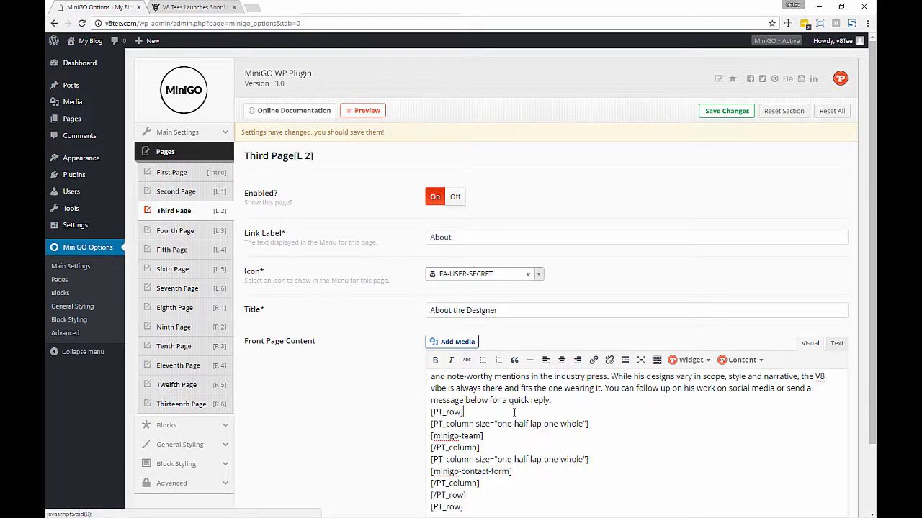
pyautogui.scroll(1, 512, 412)
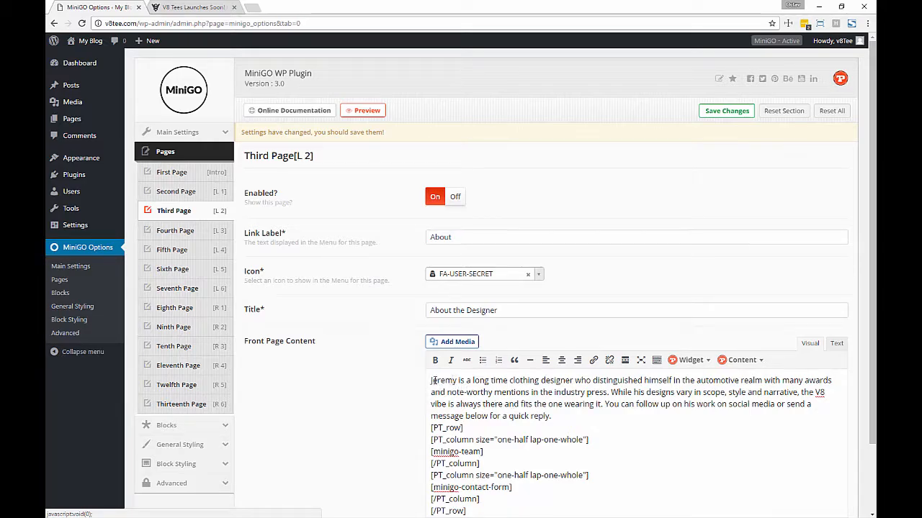
pyautogui.moveTo(456, 382); pyautogui.dragTo(432, 380)
pyautogui.click(656, 360)
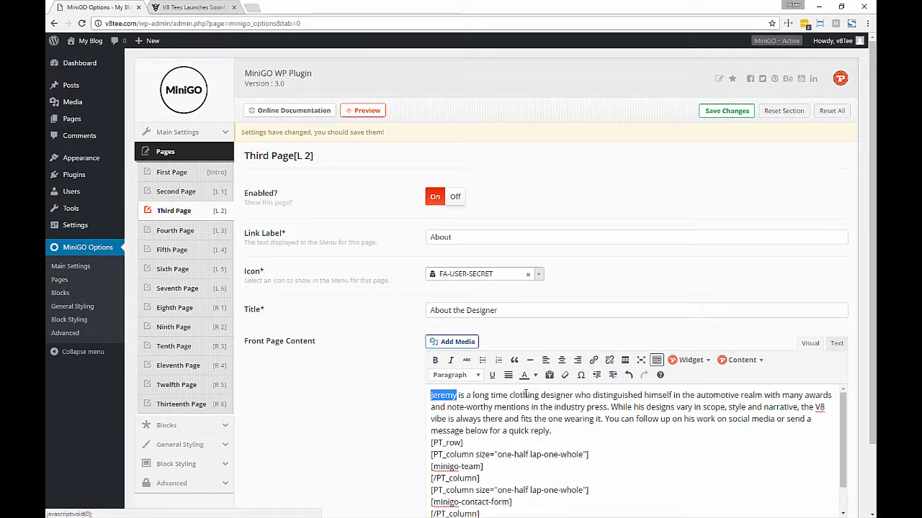
pyautogui.click(593, 364)
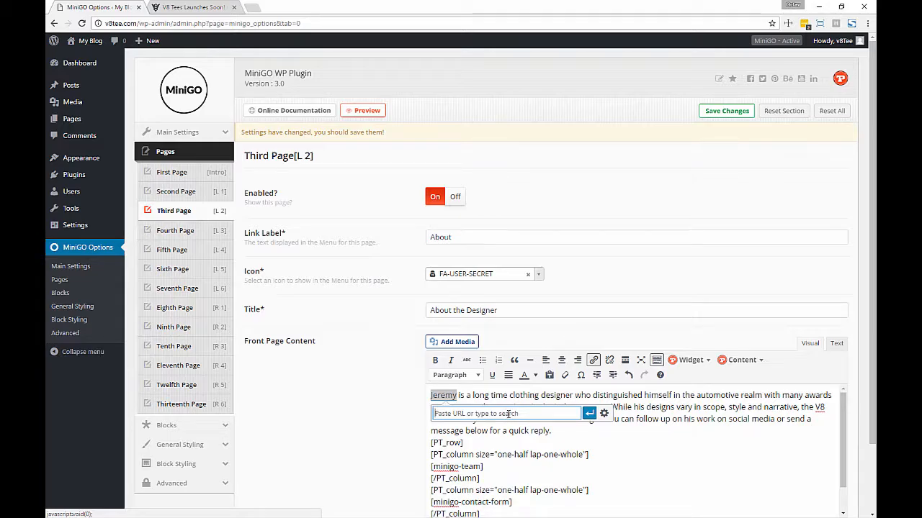
pyautogui.write('http://linkedin.com/profile-id')
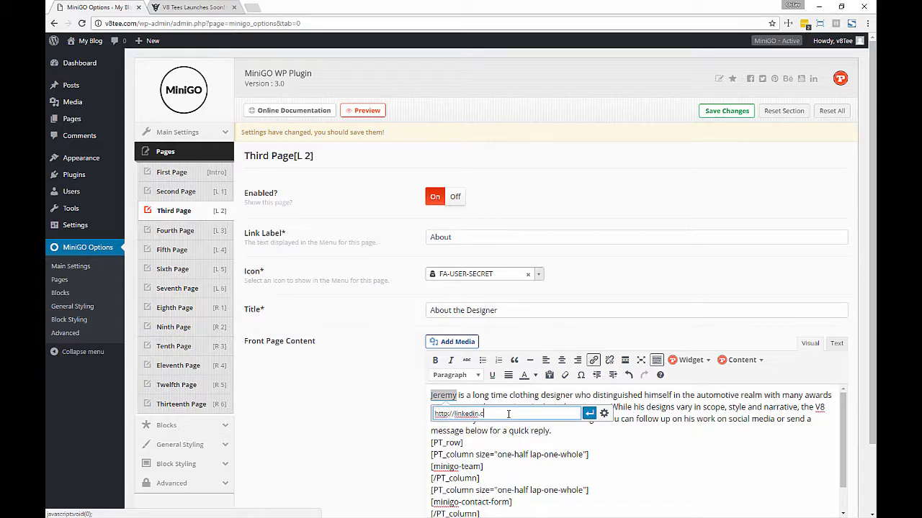
# - Set the designer's name link to open in a new tab, update it, and save the Third Page changes
pyautogui.click(603, 414)
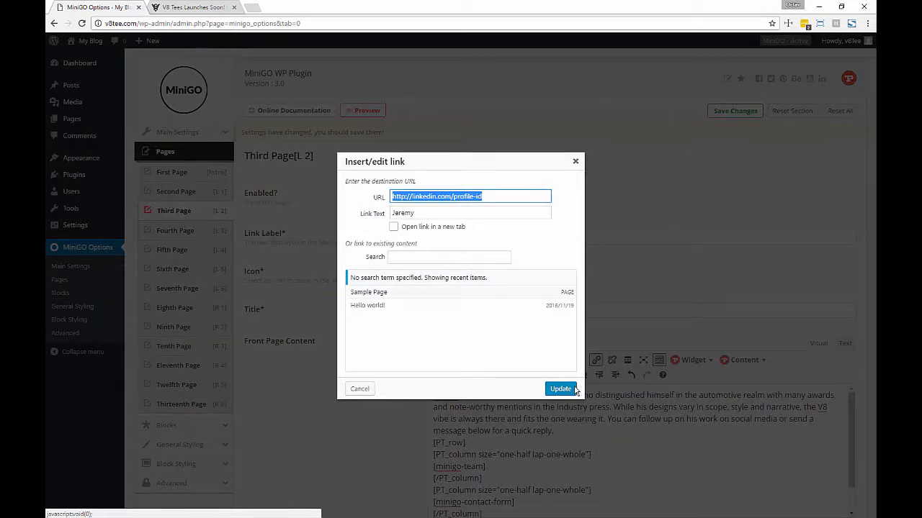
pyautogui.click(421, 214)
pyautogui.click(393, 227)
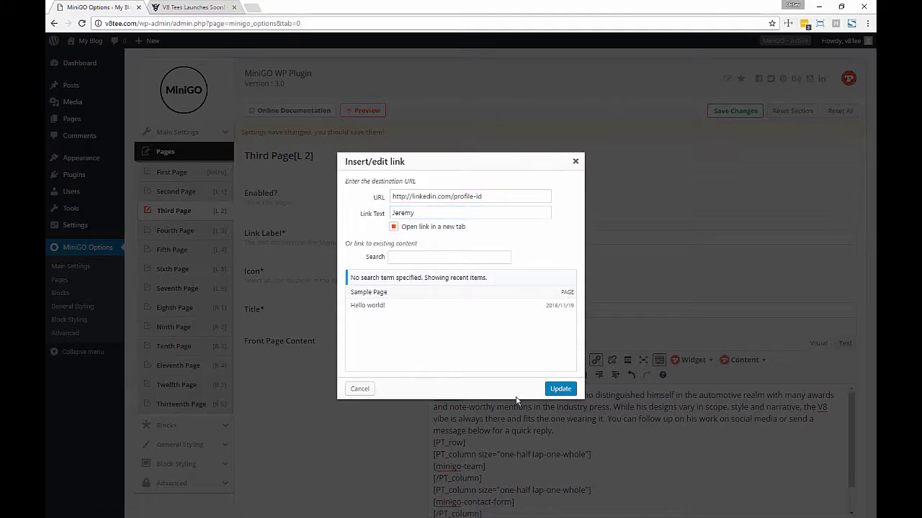
pyautogui.click(560, 388)
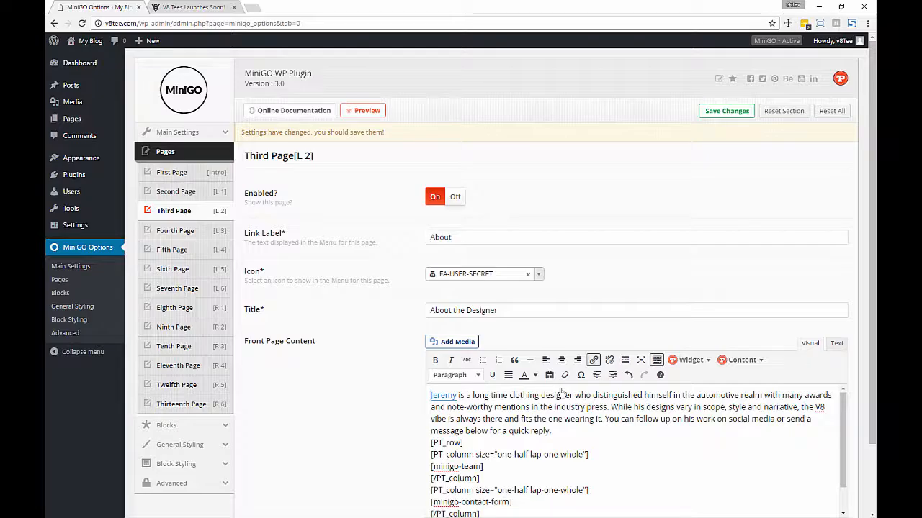
pyautogui.click(532, 450)
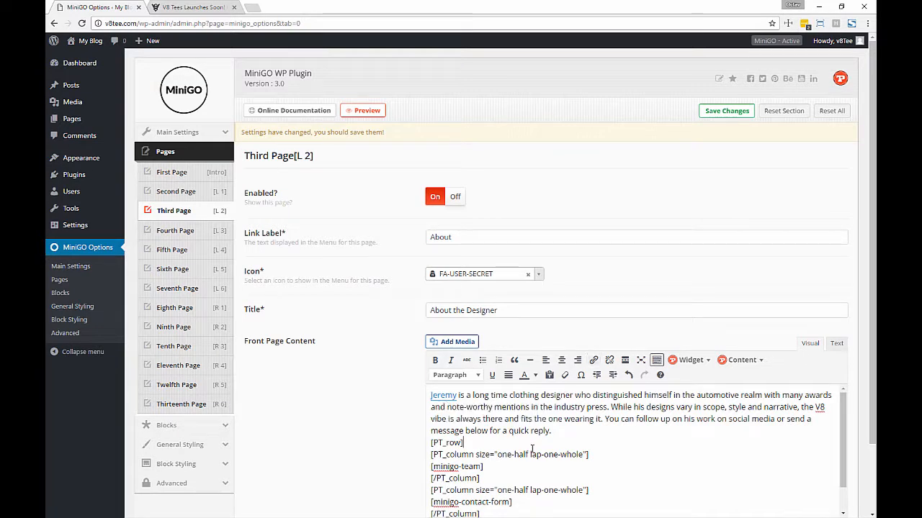
pyautogui.click(720, 113)
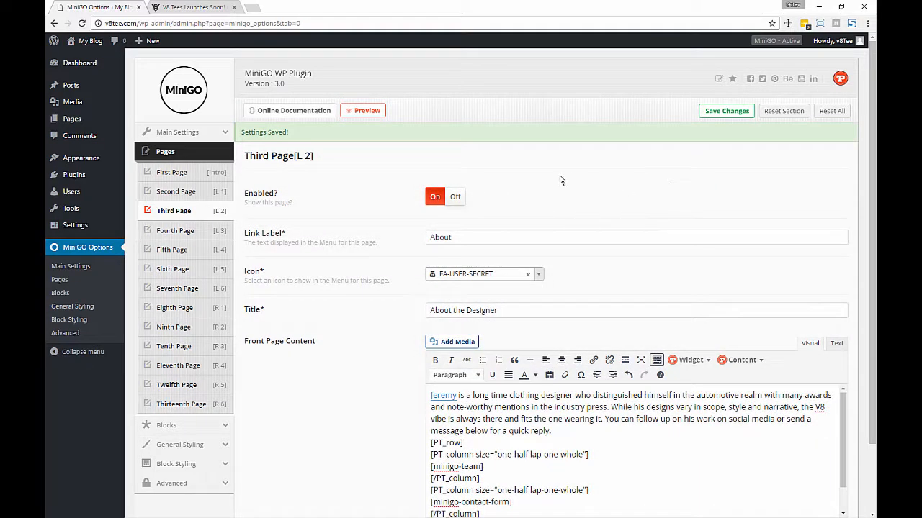
pyautogui.click(543, 243)
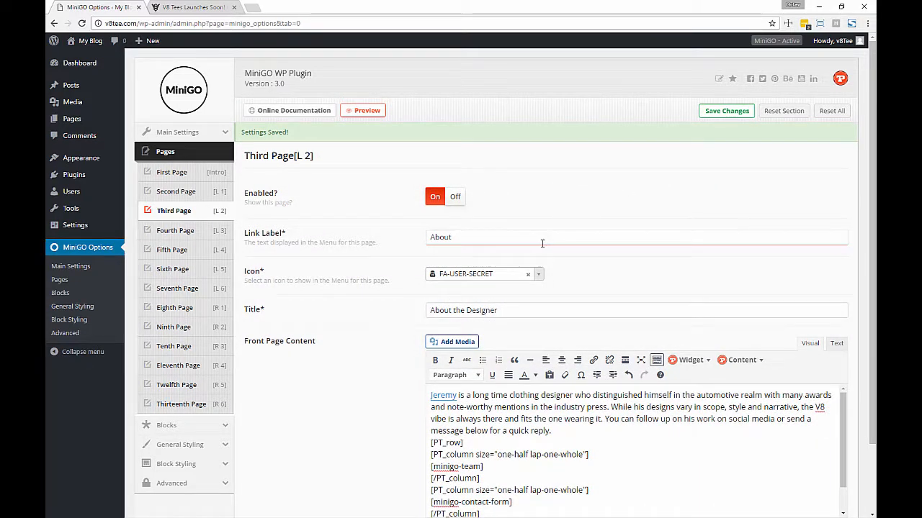
# - Test the designer's name link on the previewed site's About page, and close the linked page and the preview
pyautogui.click(352, 110)
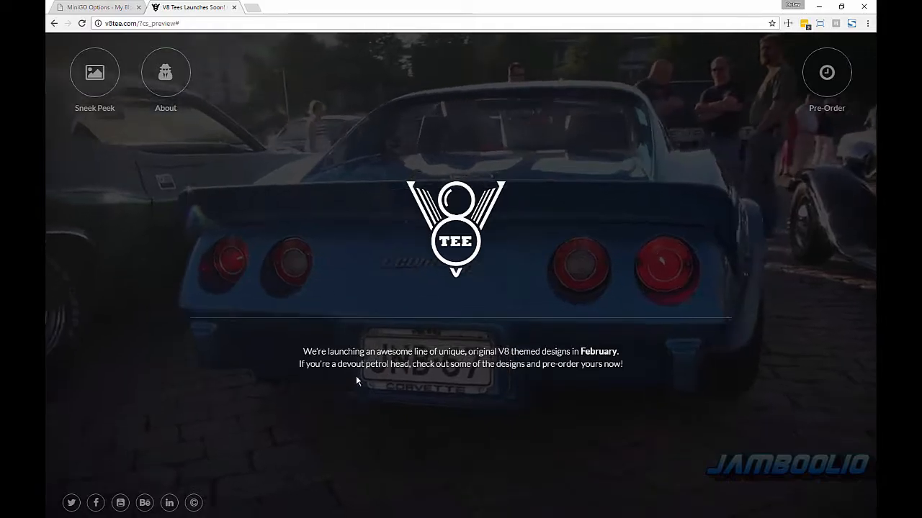
pyautogui.click(165, 74)
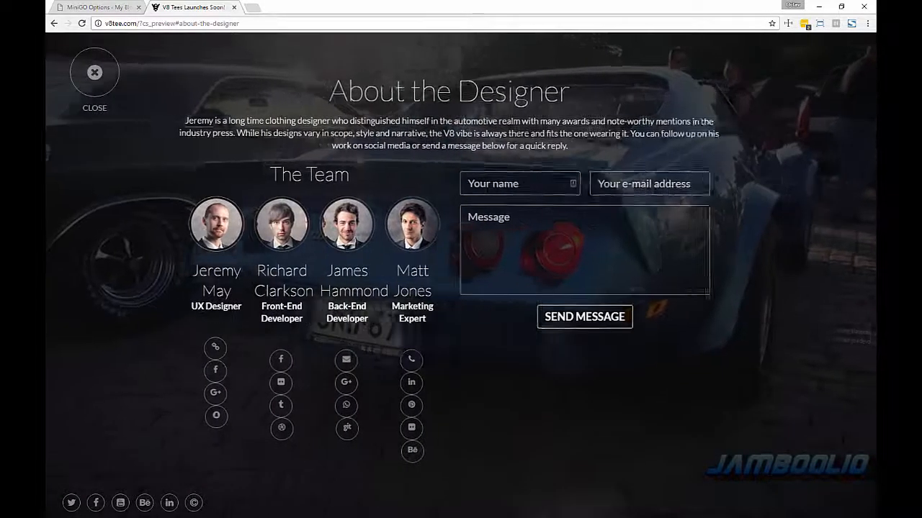
pyautogui.click(199, 122)
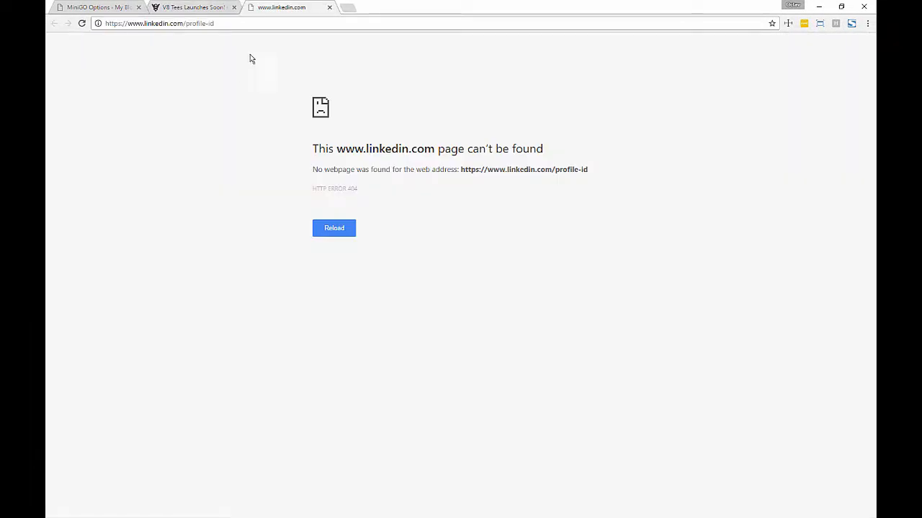
pyautogui.hotkey('ctrl', 'w')
pyautogui.hotkey('ctrl', 'w')
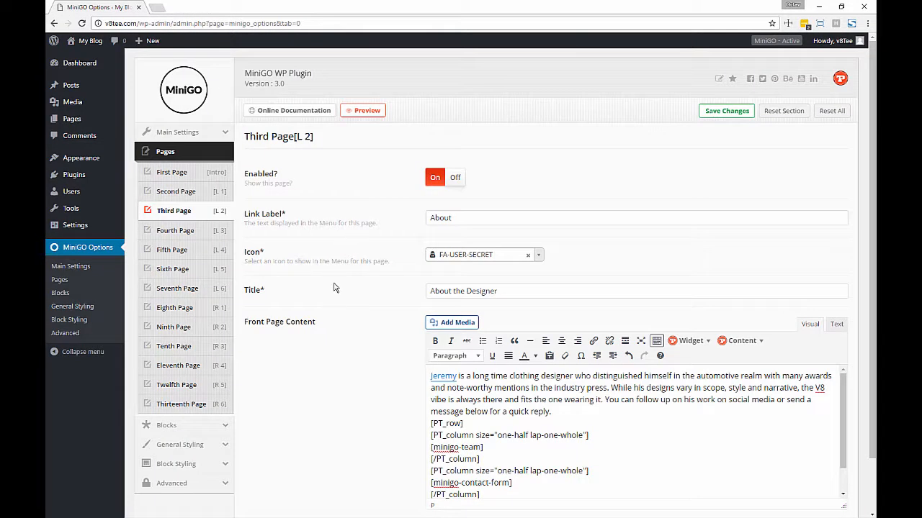